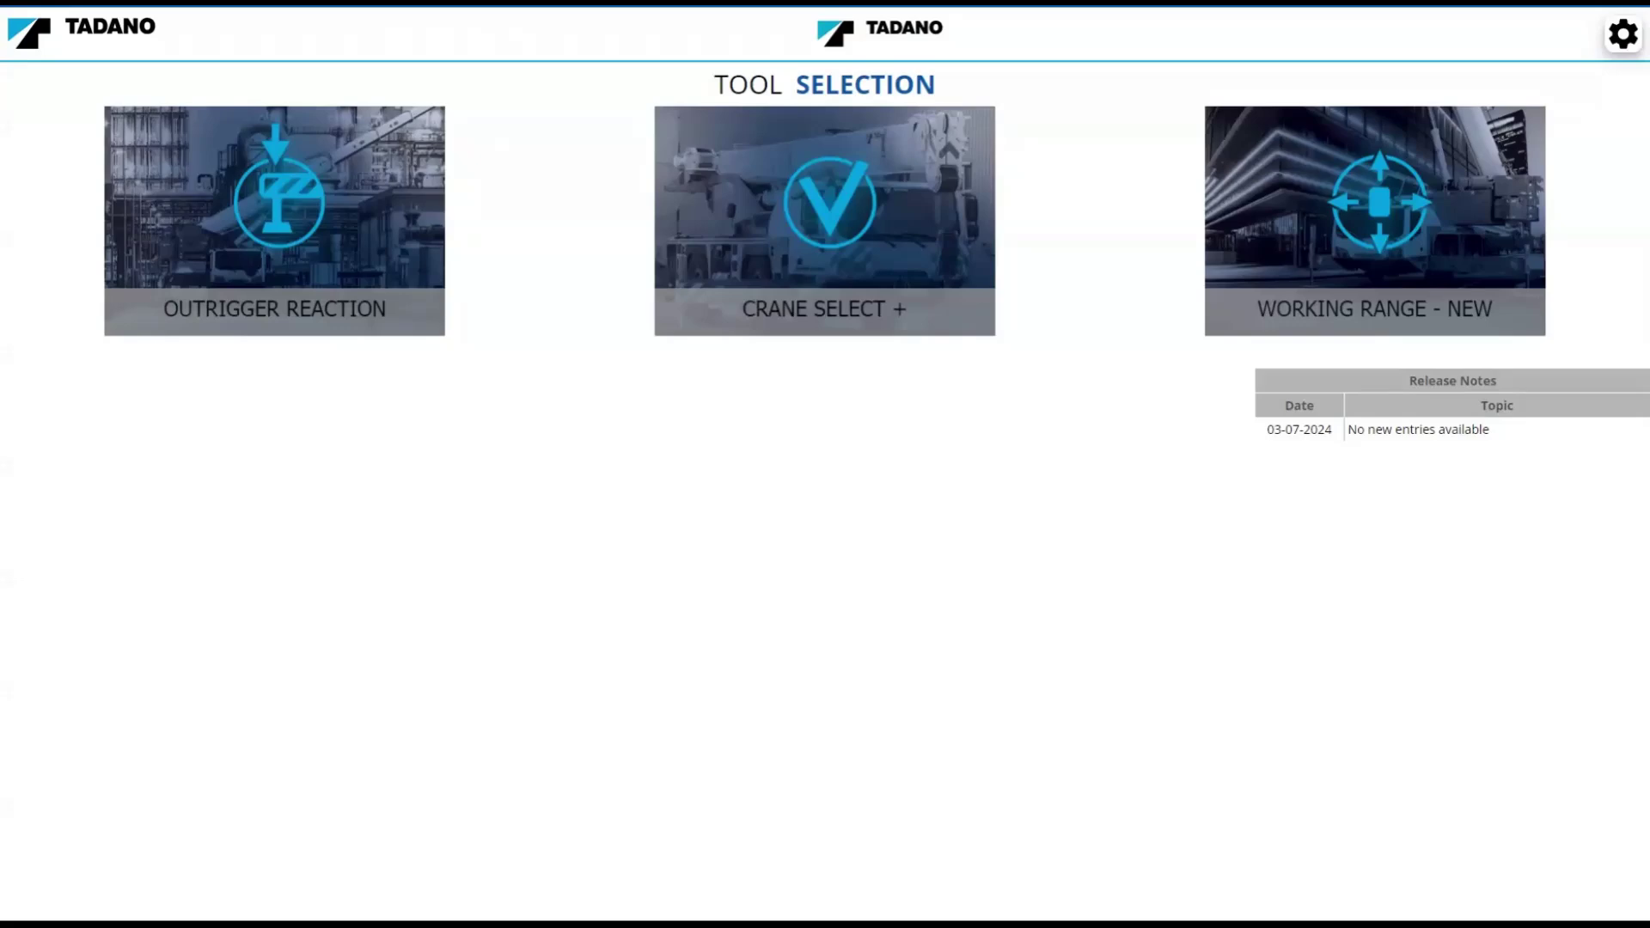
Open the Crane Select + tool and restrict the crane search to My Fleet
{"action": "left_click", "coordinate": [901, 283]}
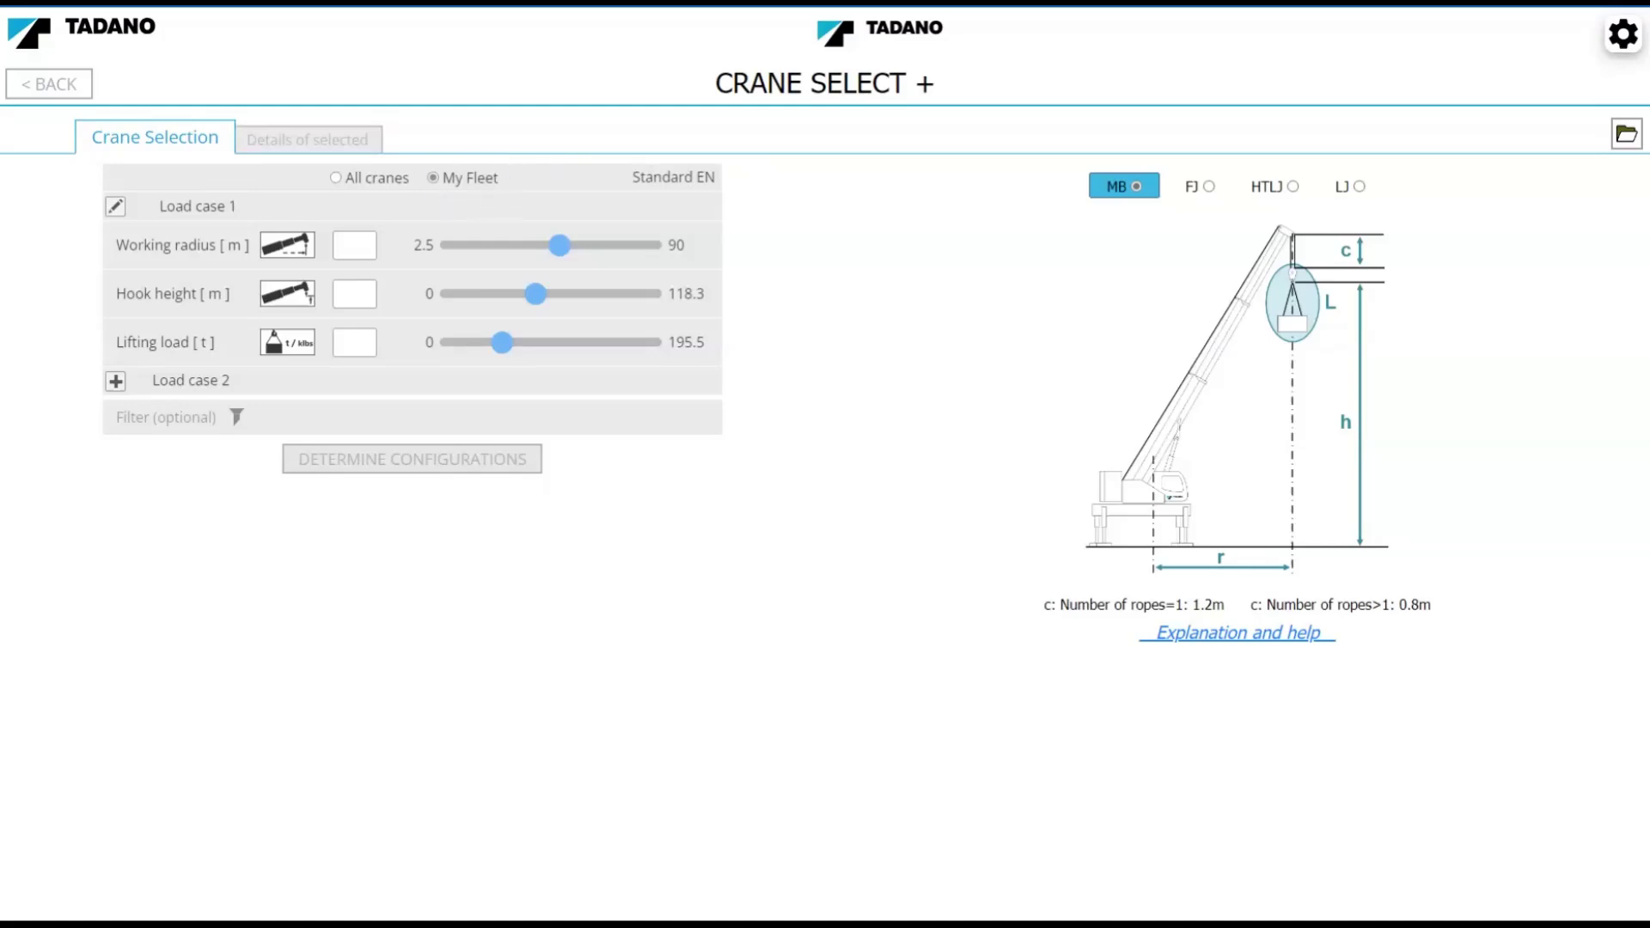
{"action": "left_click", "coordinate": [432, 177]}
Preview the crane diagrams for the FJ, HTLJ and LJ boom systems and return to the MB diagram
{"action": "left_click", "coordinate": [1210, 189]}
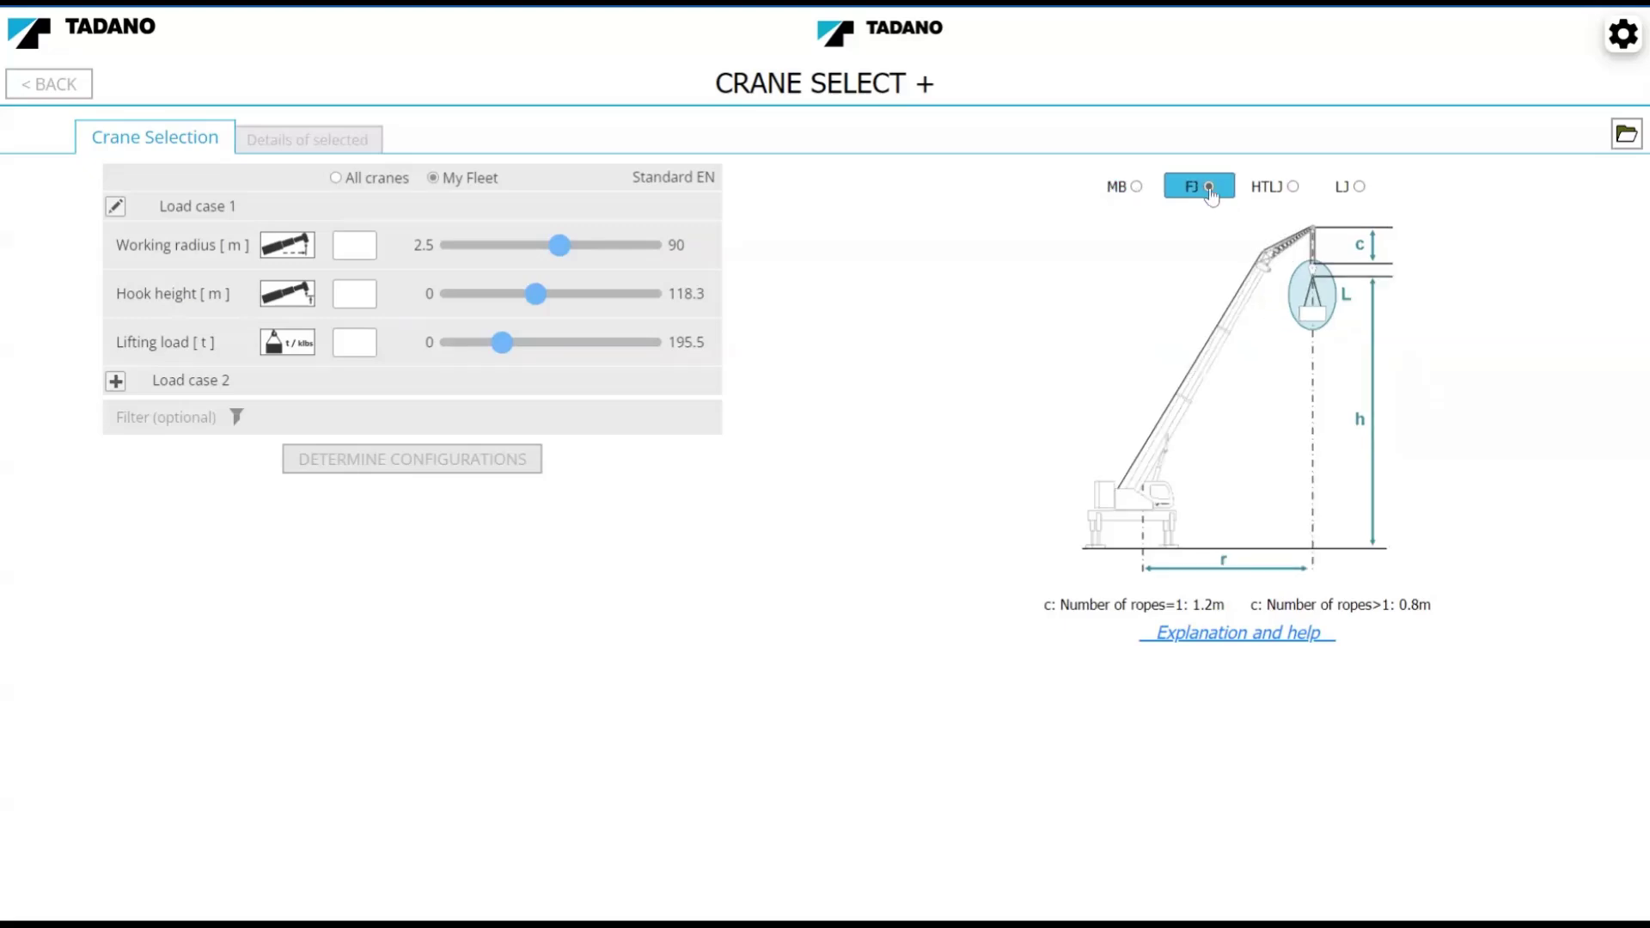
{"action": "left_click", "coordinate": [1297, 189]}
{"action": "left_click", "coordinate": [1362, 191]}
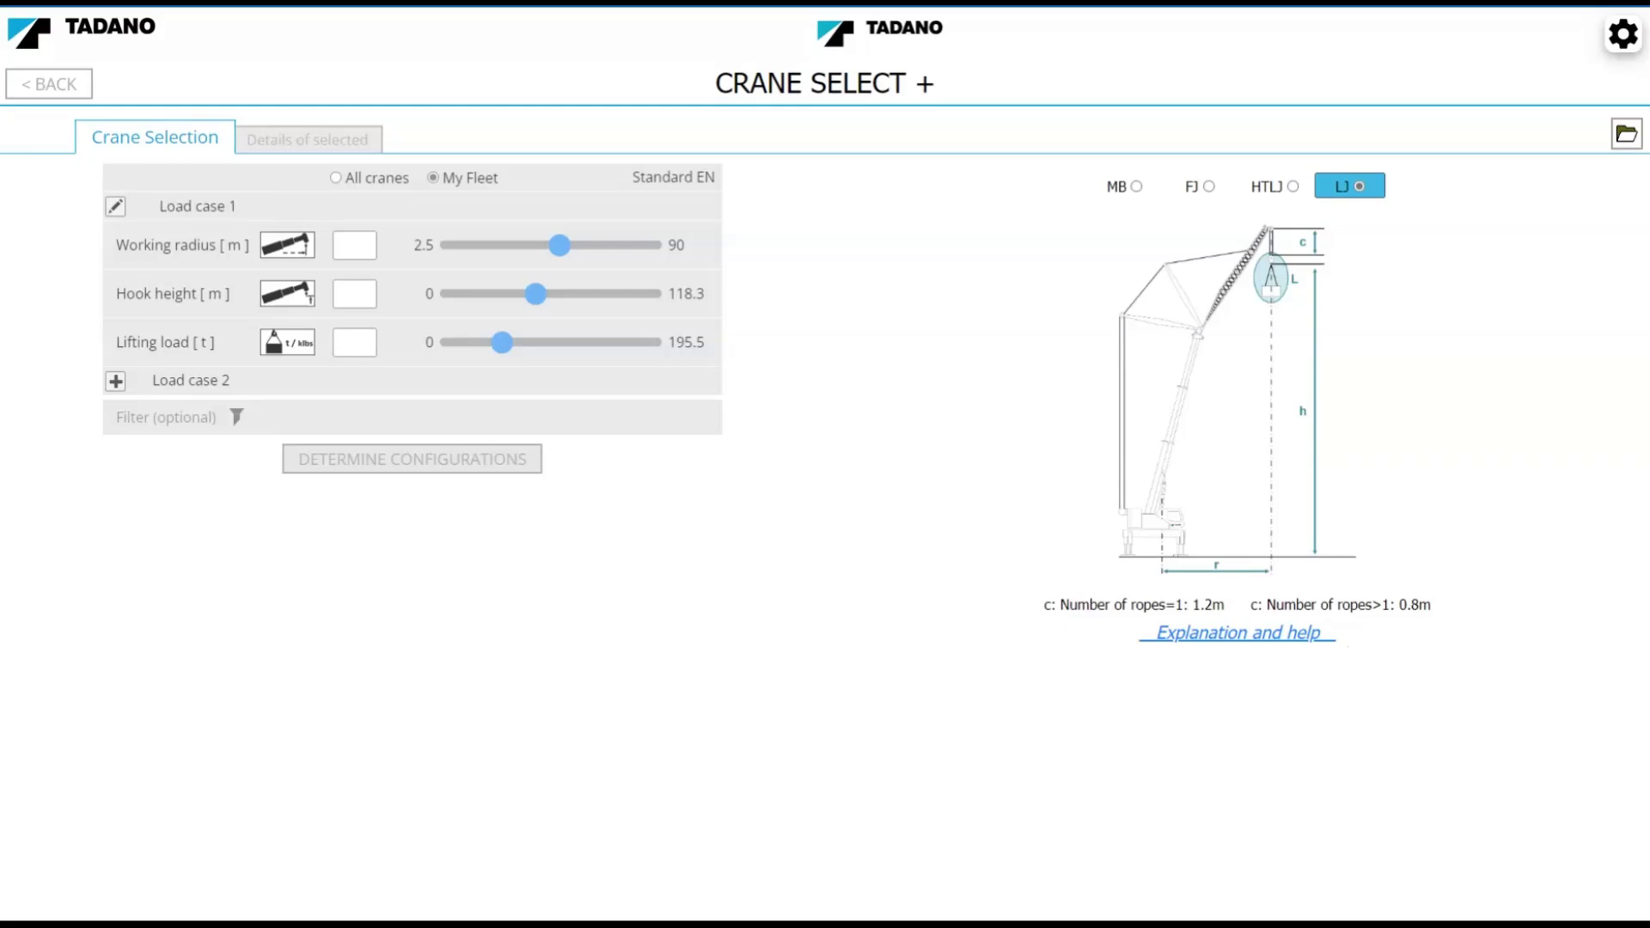
{"action": "left_click", "coordinate": [1135, 189]}
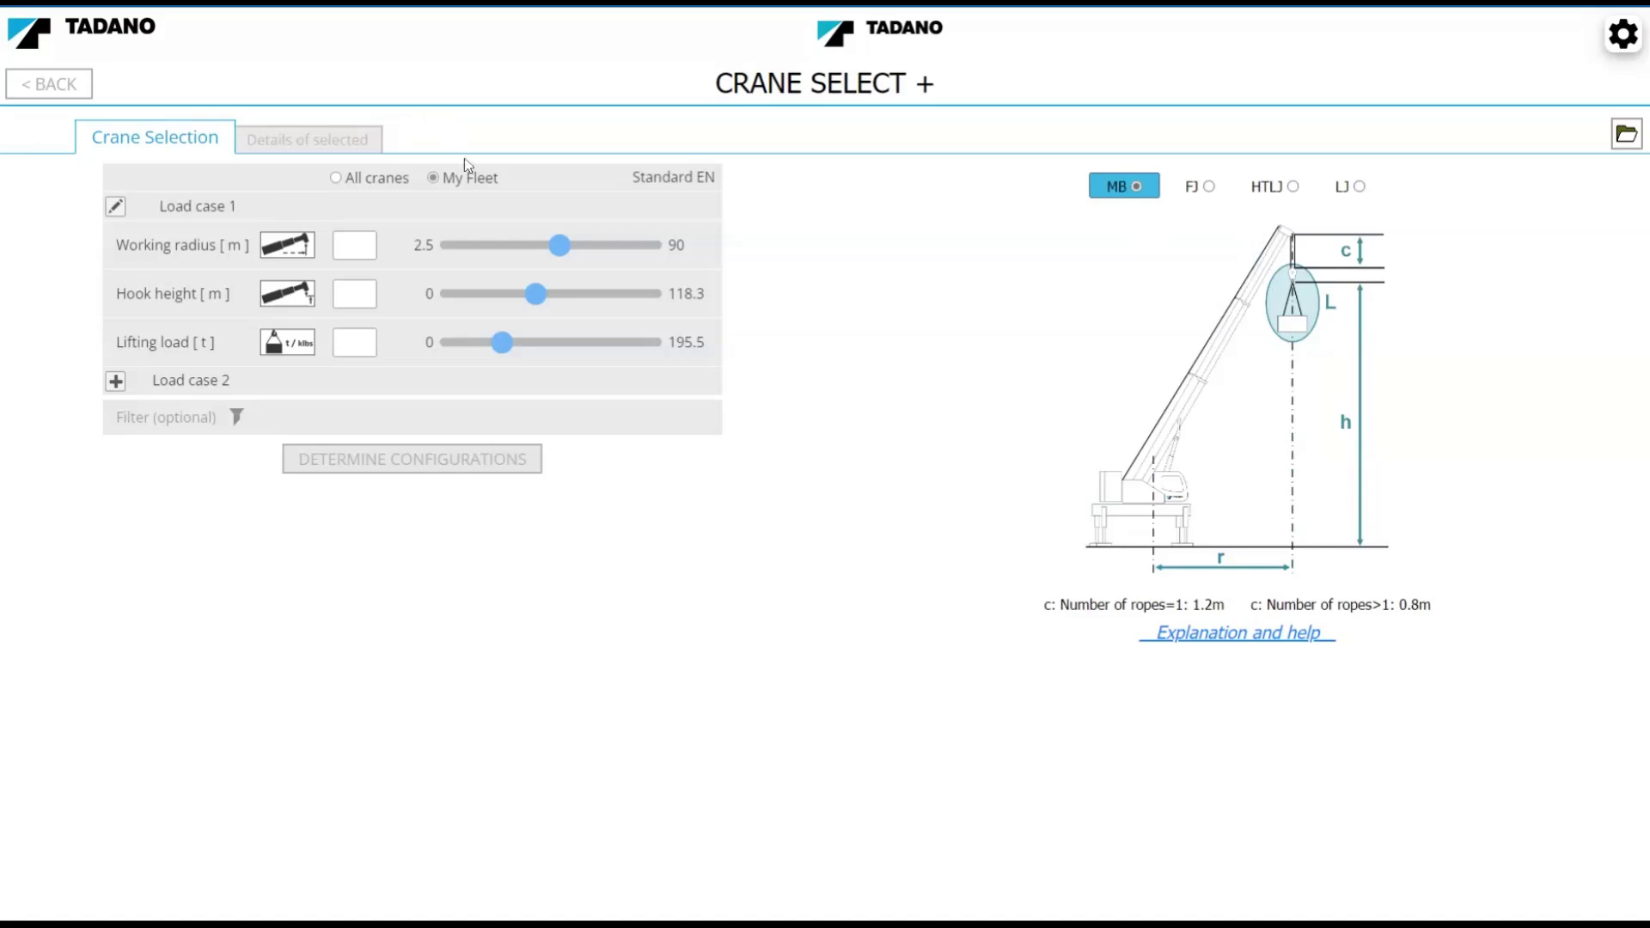
Define load case 1 with 20 m working radius, 10.9 m hook height and 10 t lifting load, and determine the configurations
{"action": "left_click", "coordinate": [366, 239]}
{"action": "type", "text": "20"}
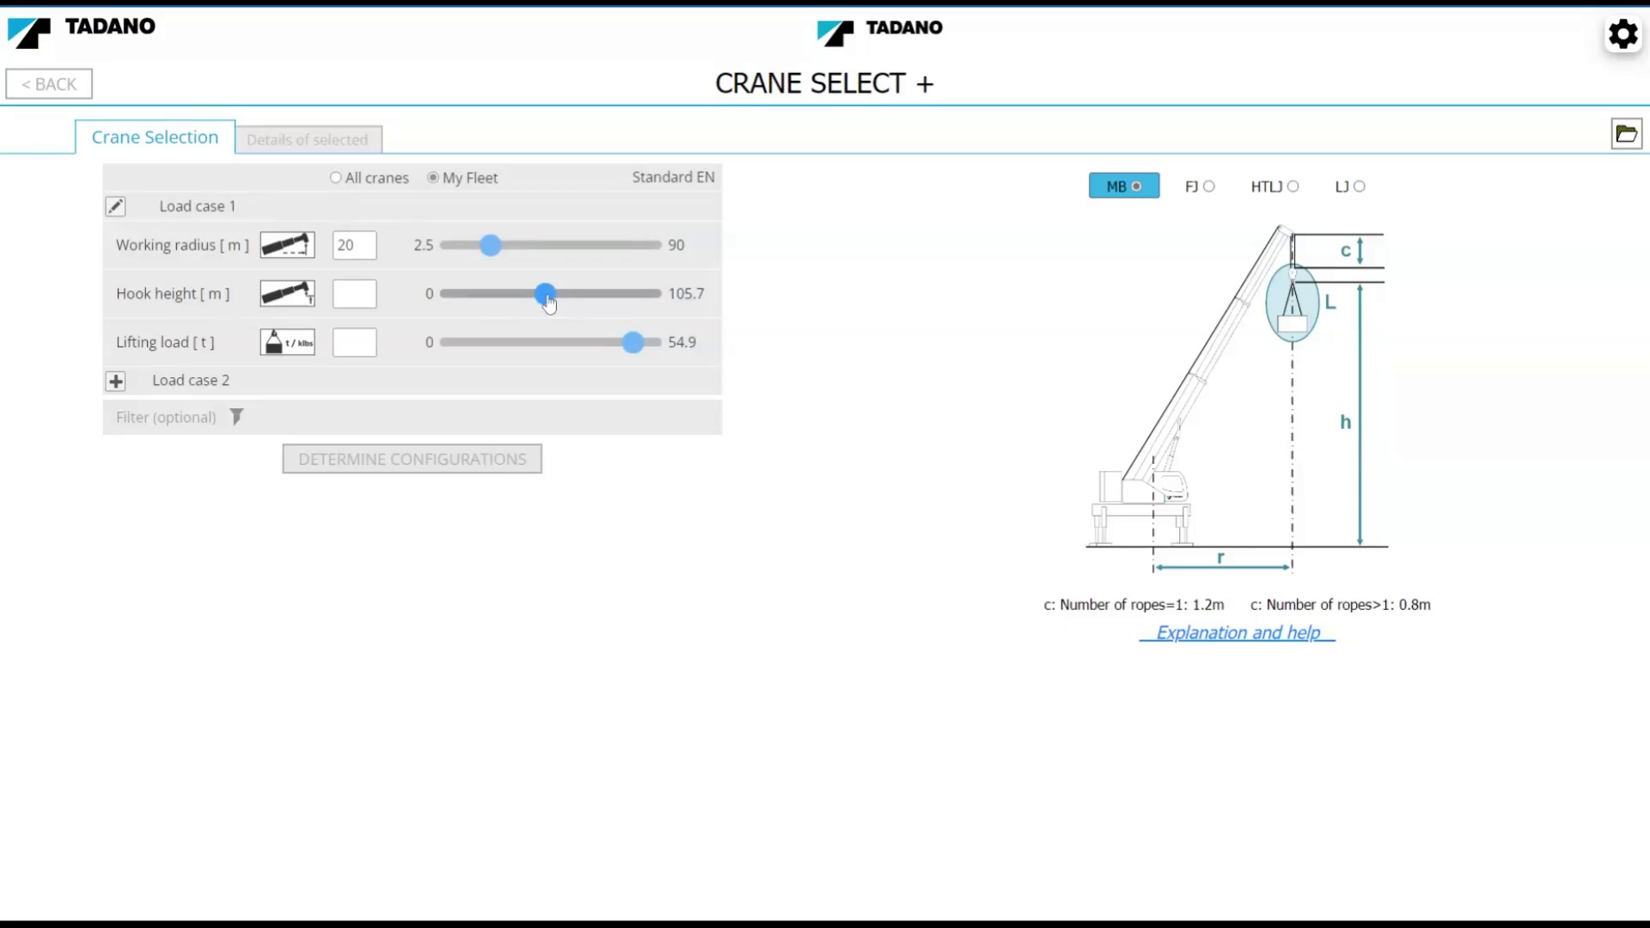
{"action": "left_click_drag", "start_coordinate": [550, 304], "coordinate": [475, 304]}
{"action": "left_click", "coordinate": [354, 342]}
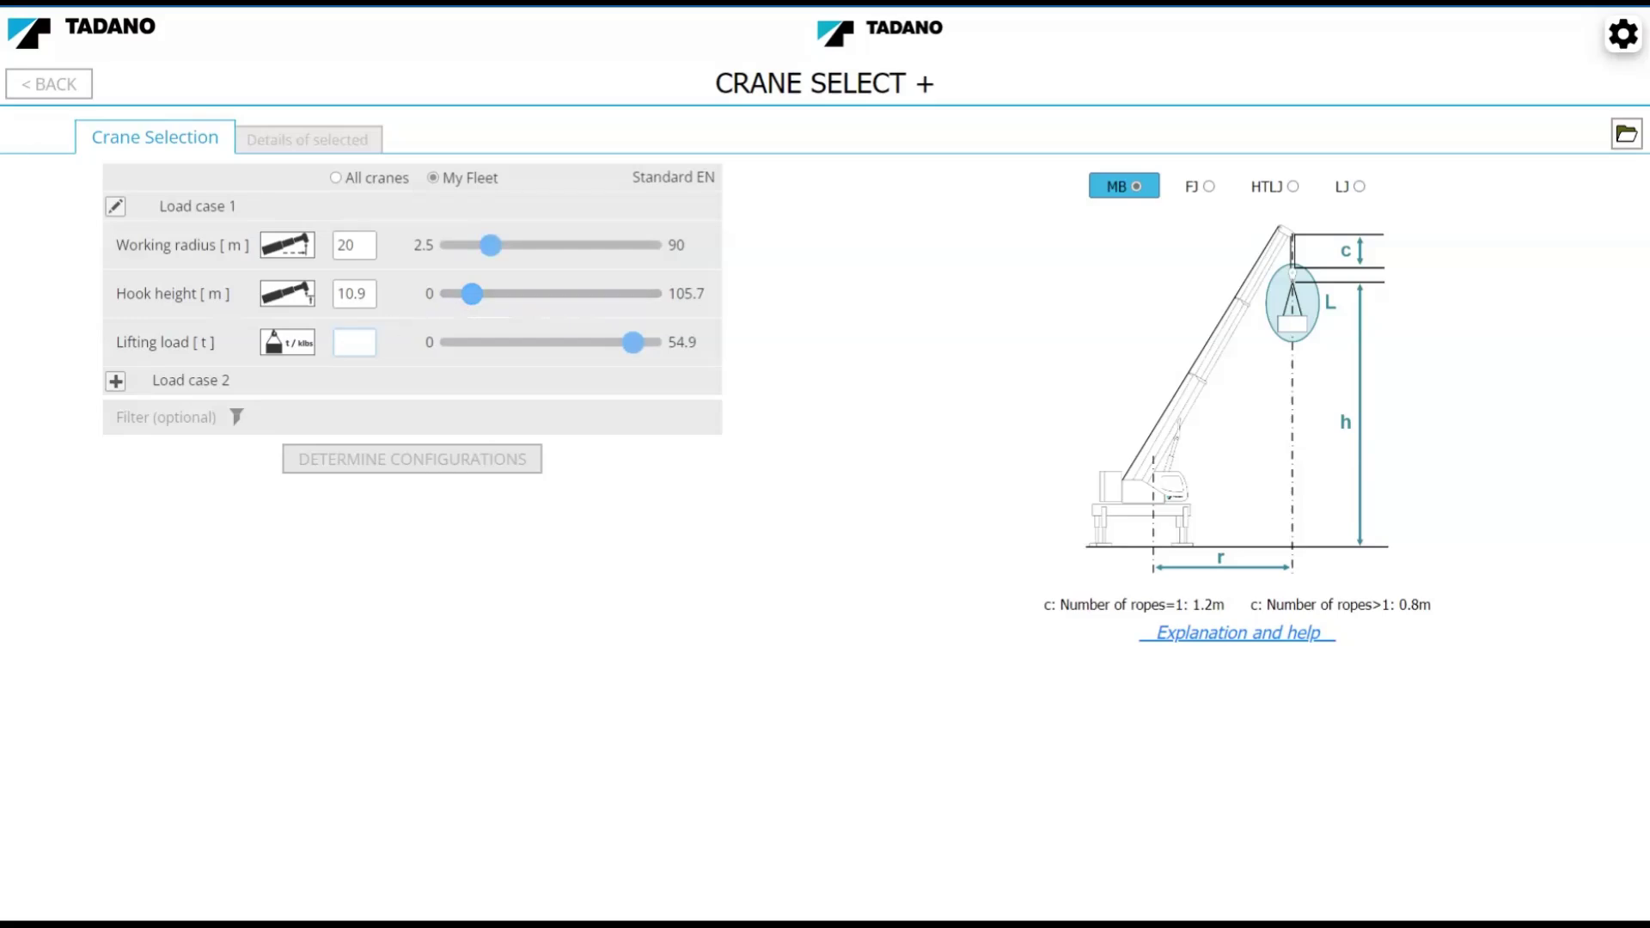
{"action": "type", "text": "10"}
{"action": "left_click", "coordinate": [368, 291]}
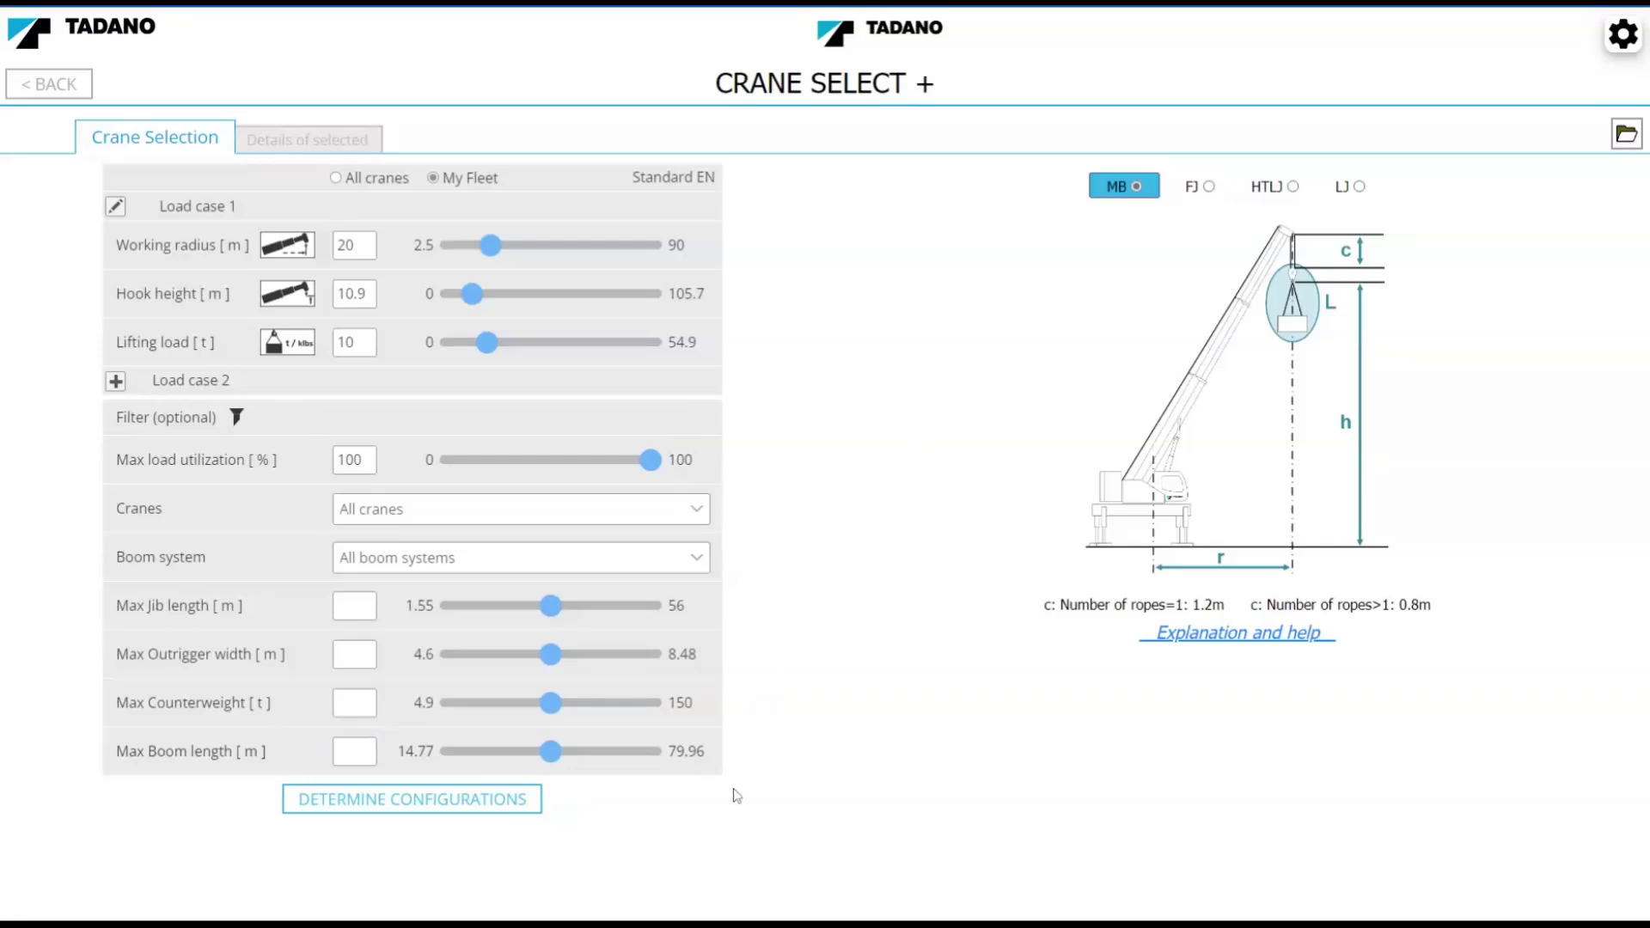
{"action": "left_click", "coordinate": [462, 800]}
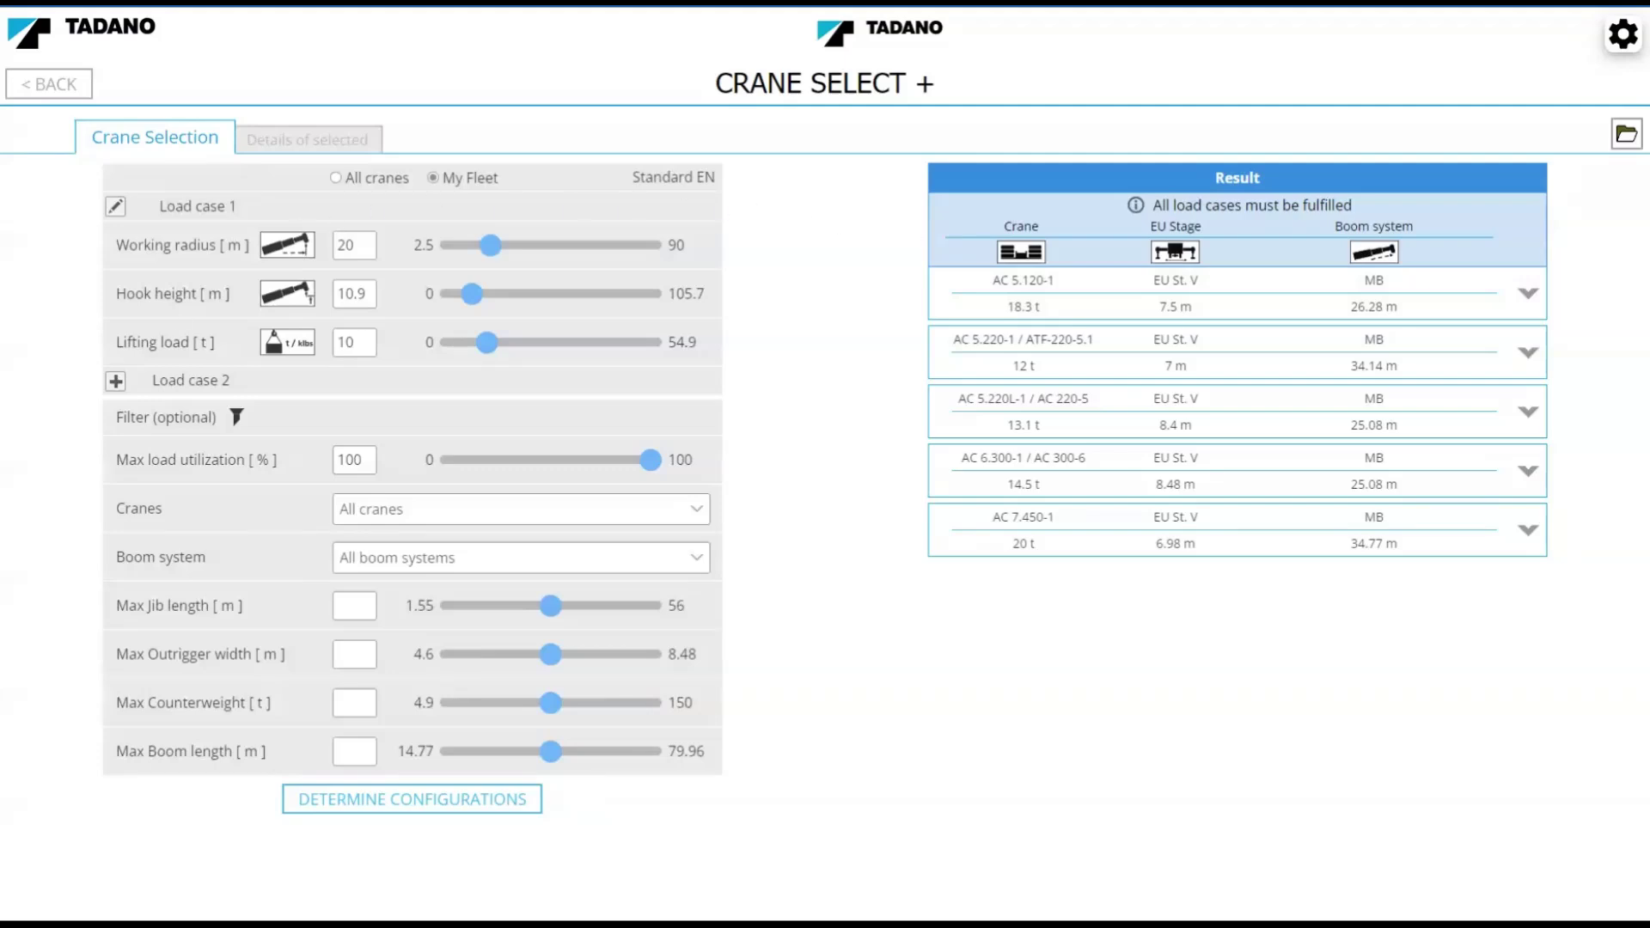
Add load case 2 with 10 m working radius, 10 m hook height and 20 t lifting load, and determine the configurations
{"action": "left_click", "coordinate": [116, 380]}
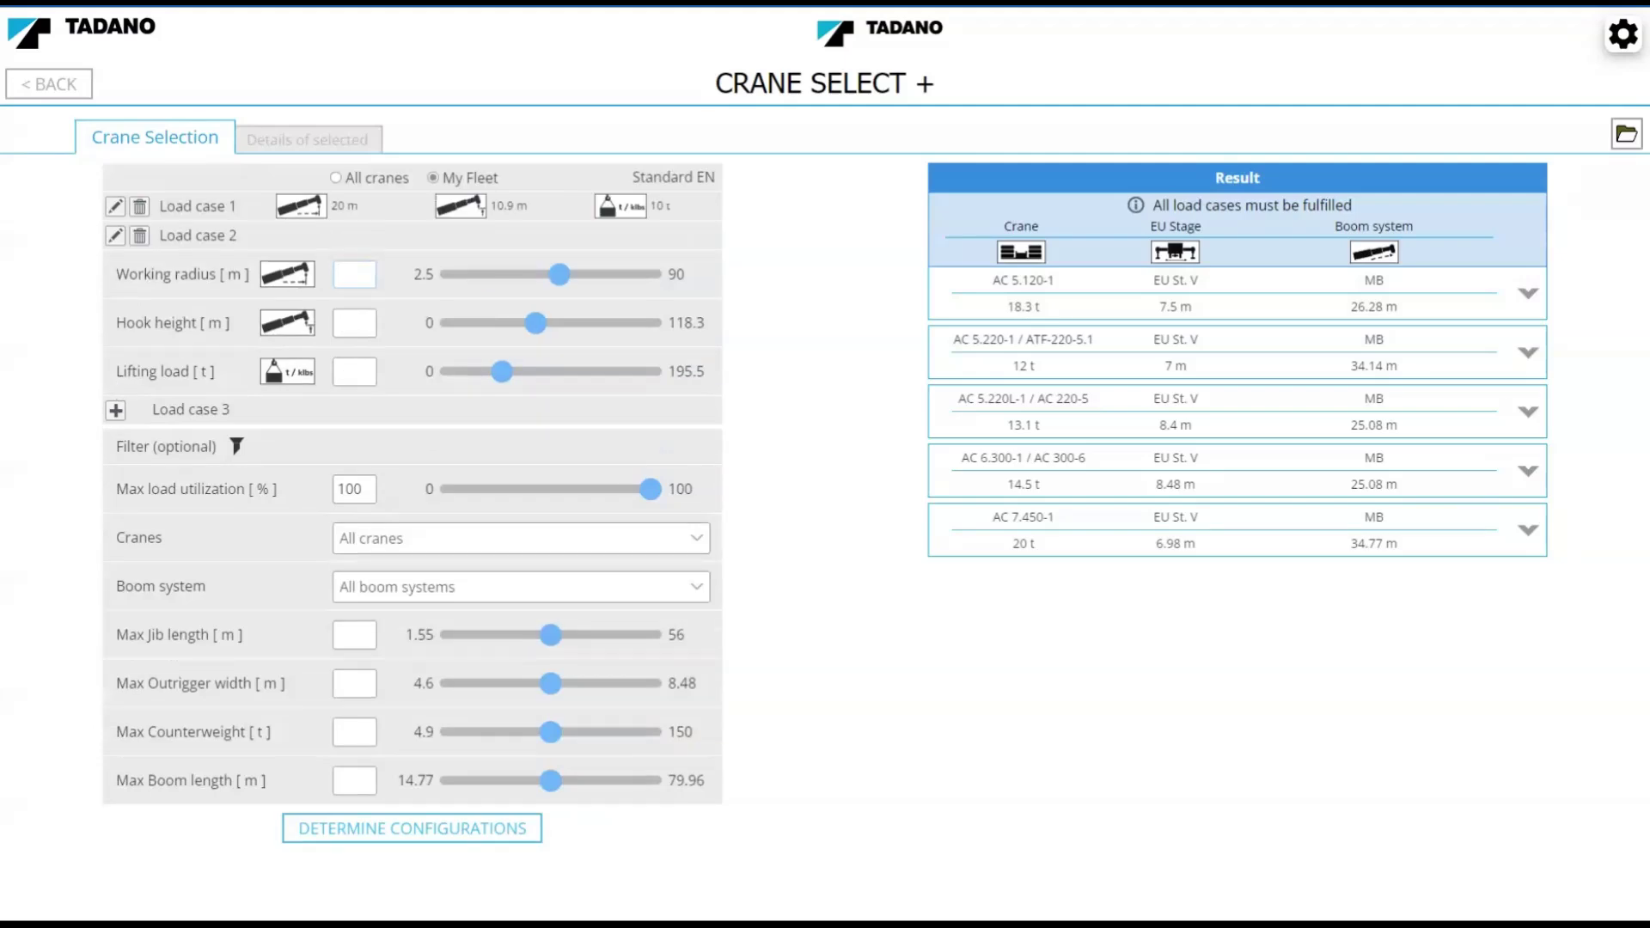
{"action": "type", "text": "10"}
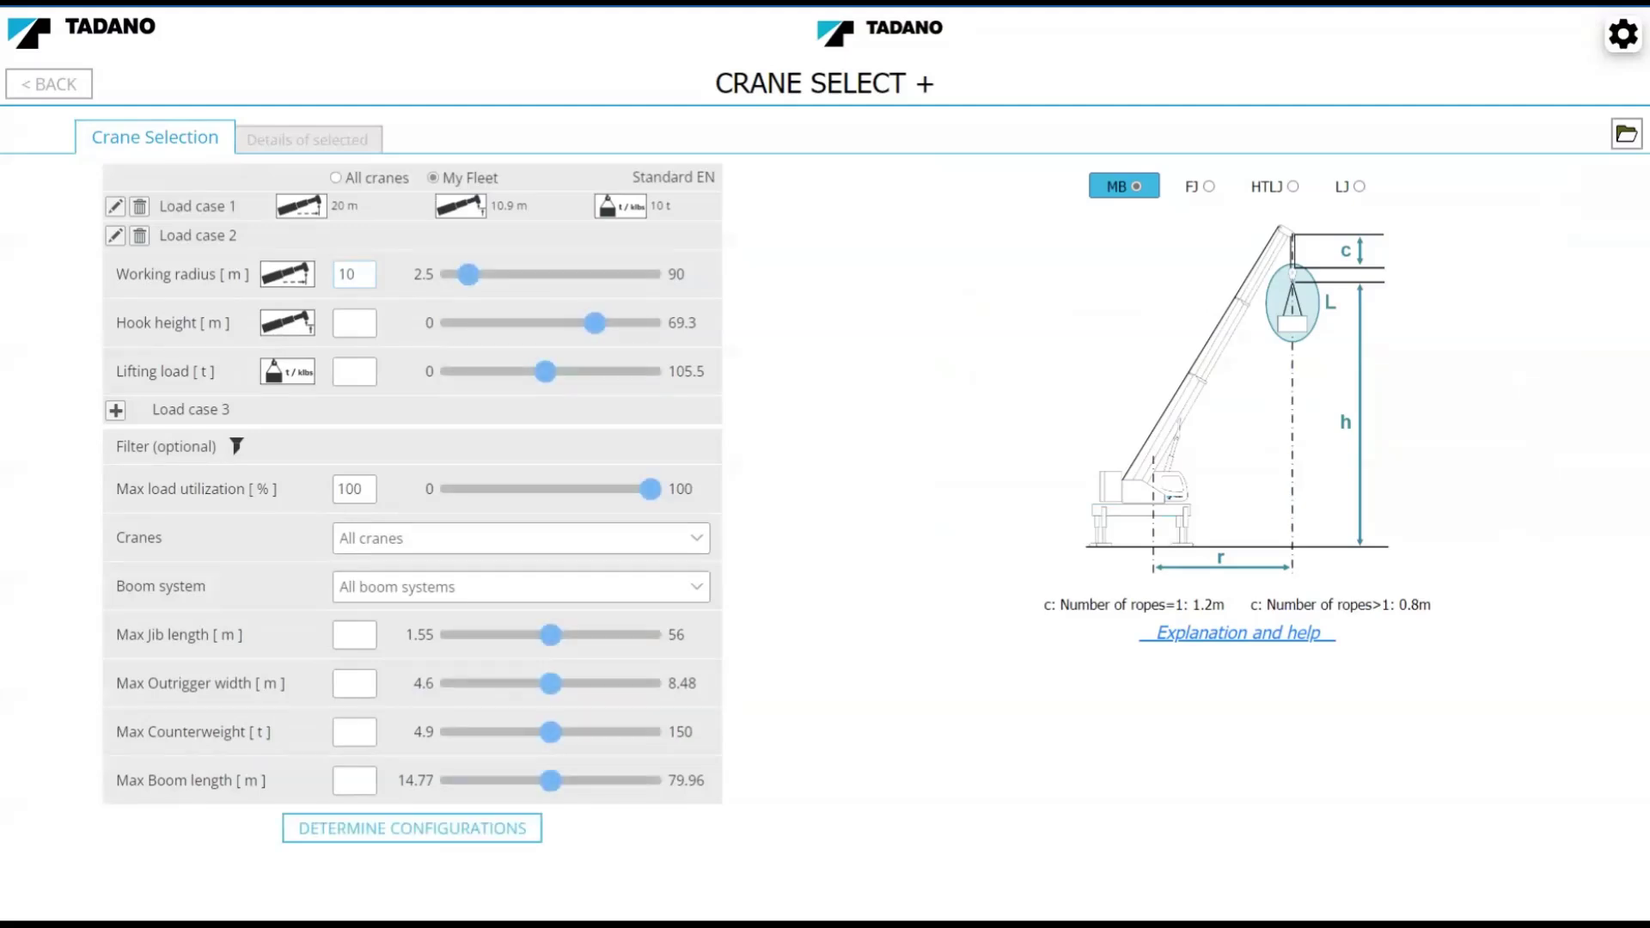
{"action": "key", "text": "Tab"}
{"action": "left_click", "coordinate": [348, 323]}
{"action": "type", "text": "10"}
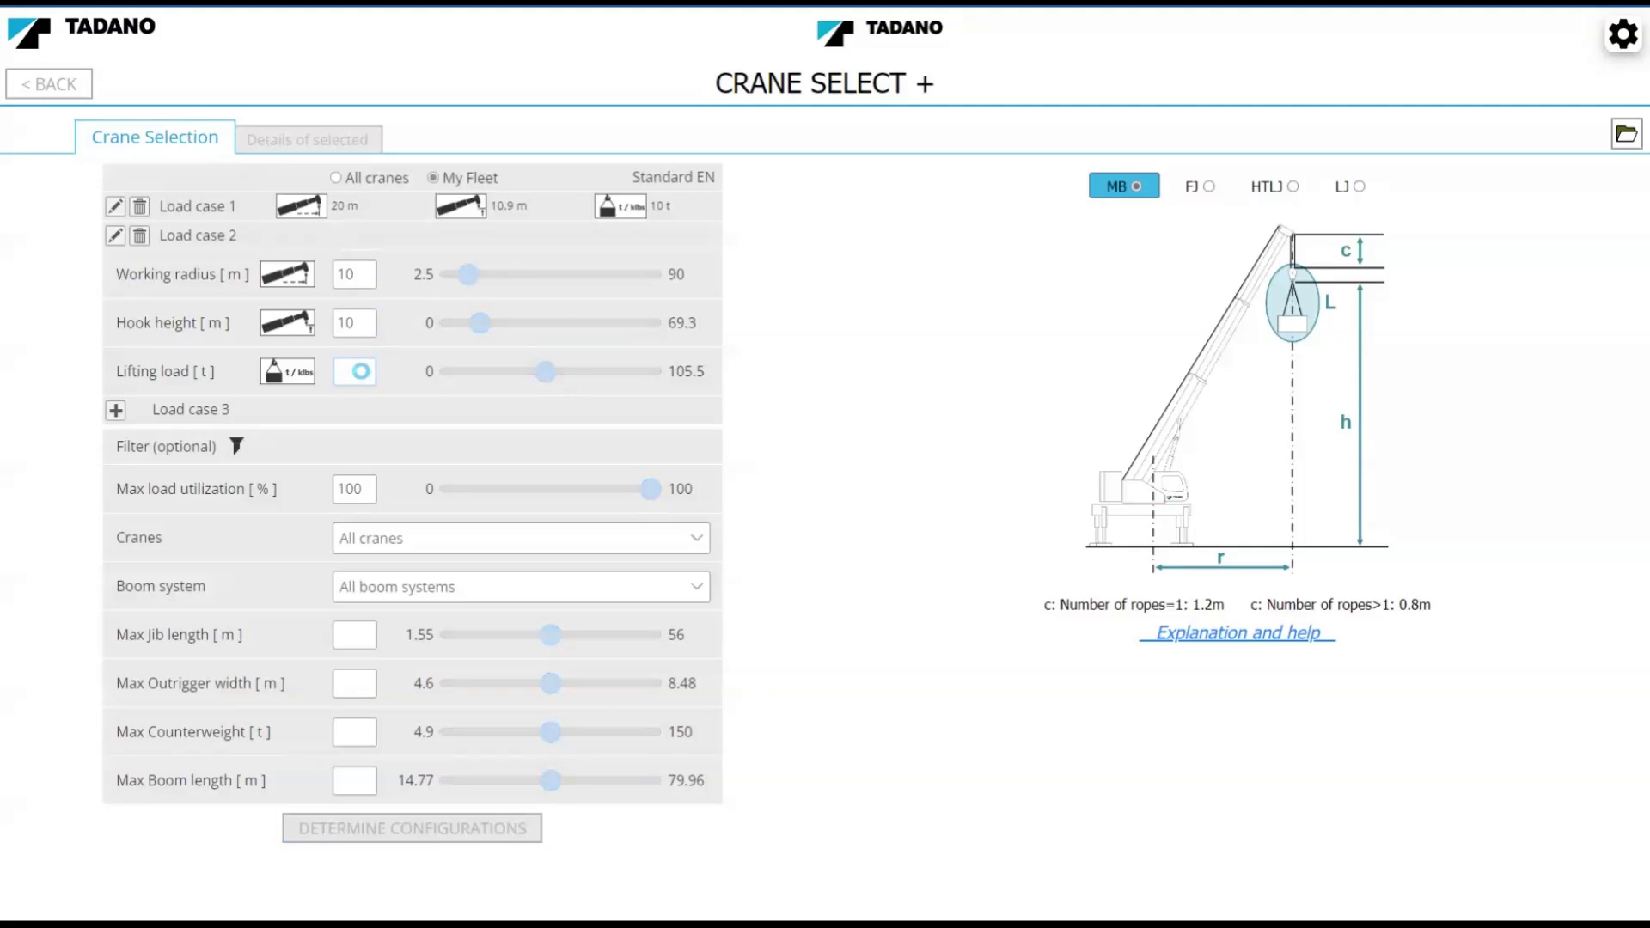
{"action": "type", "text": "20"}
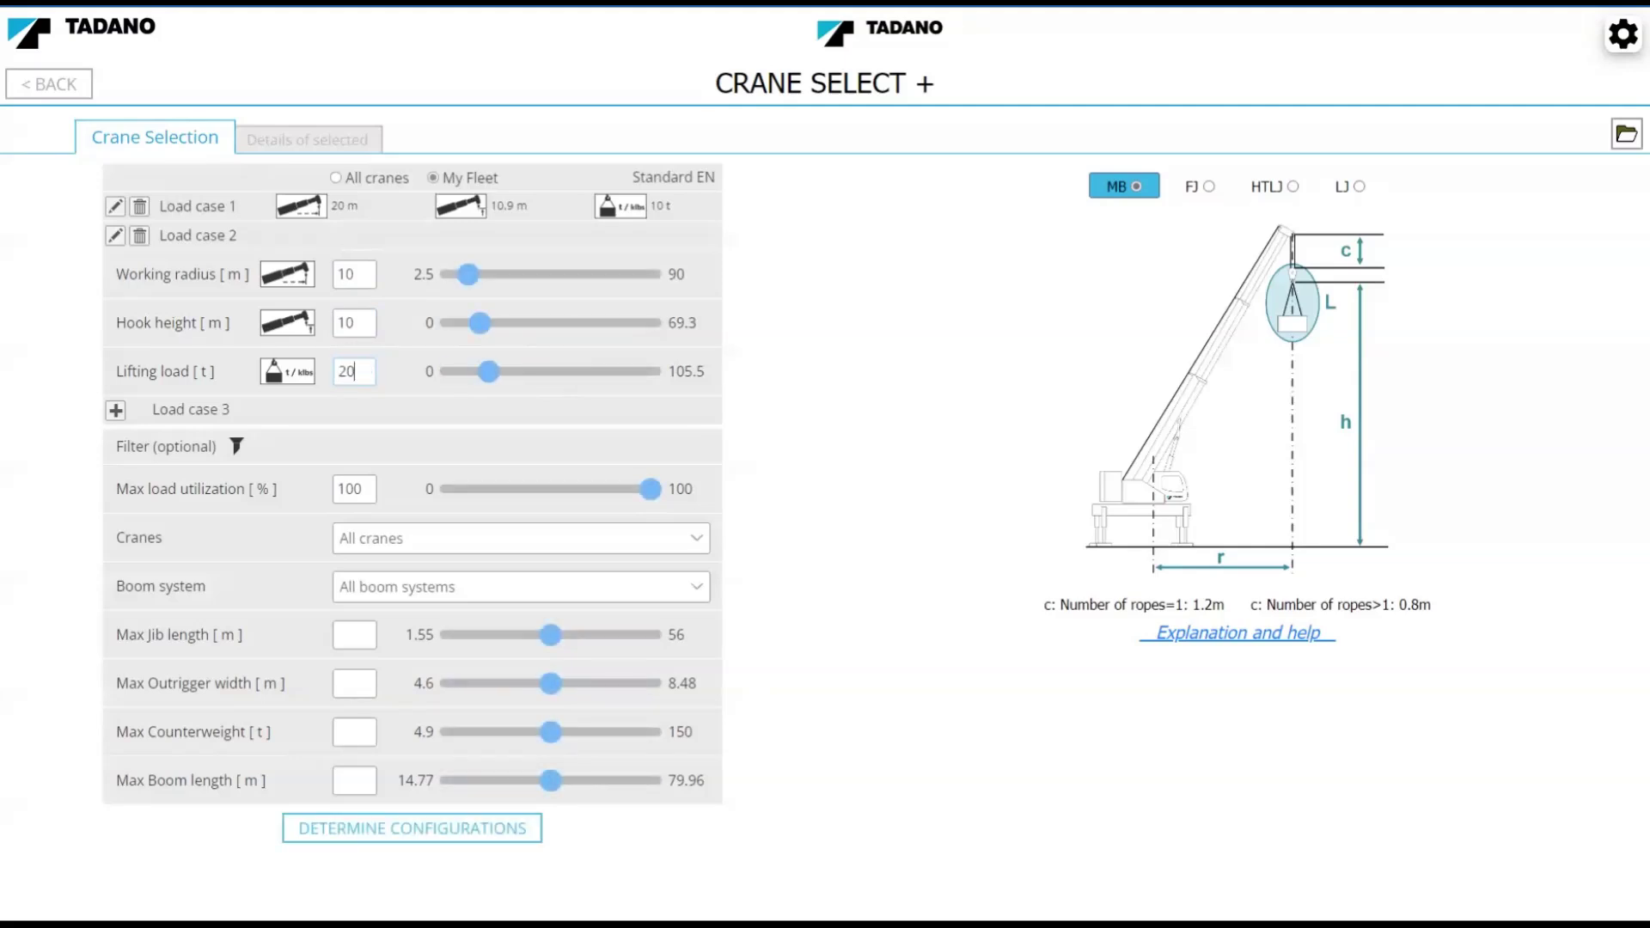
{"action": "left_click", "coordinate": [831, 398]}
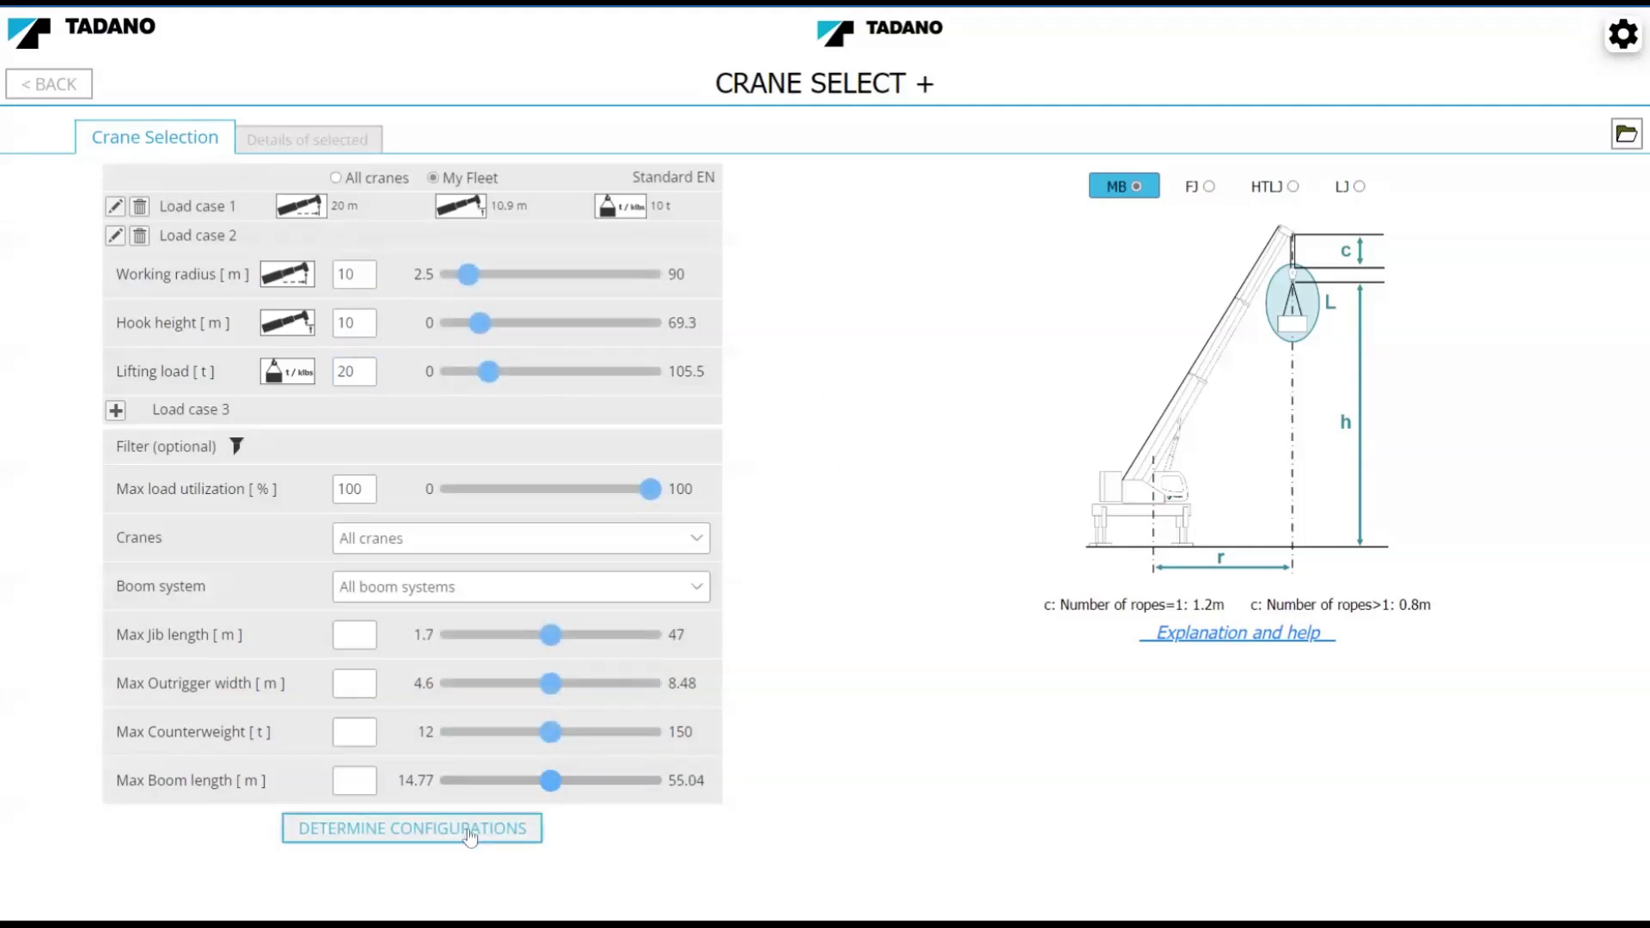
{"action": "left_click", "coordinate": [420, 828]}
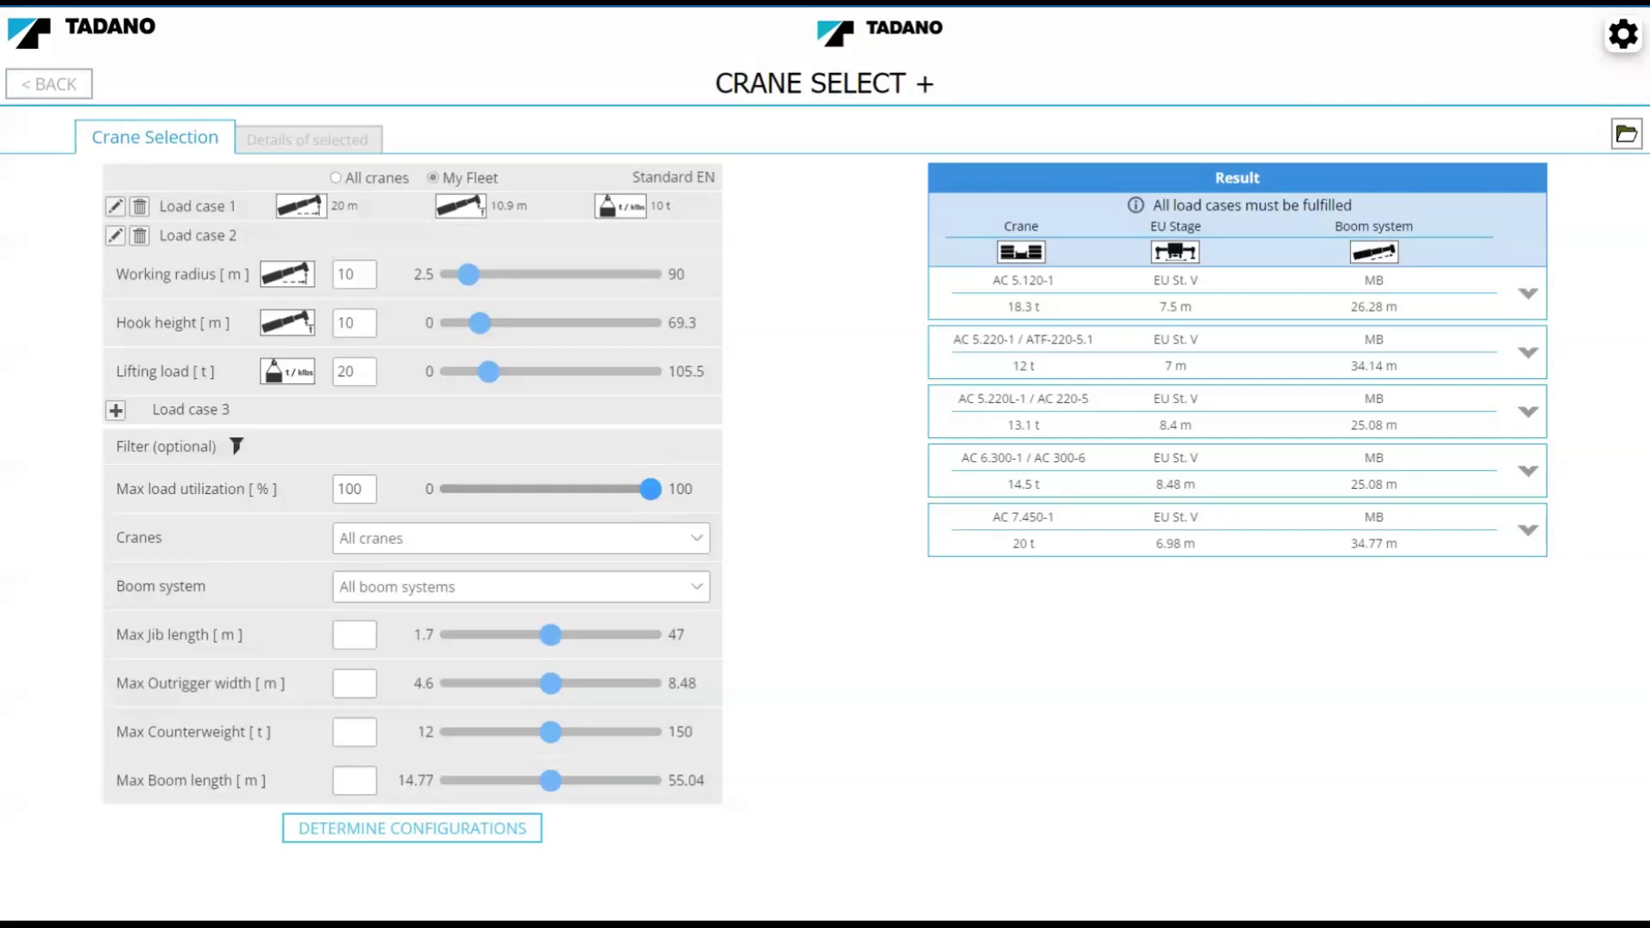
Filter to 90 % maximum load utilization and the "Main boom with tiltable Jib" boom system, and determine the configurations again
{"action": "left_click_drag", "start_coordinate": [650, 490], "coordinate": [633, 494]}
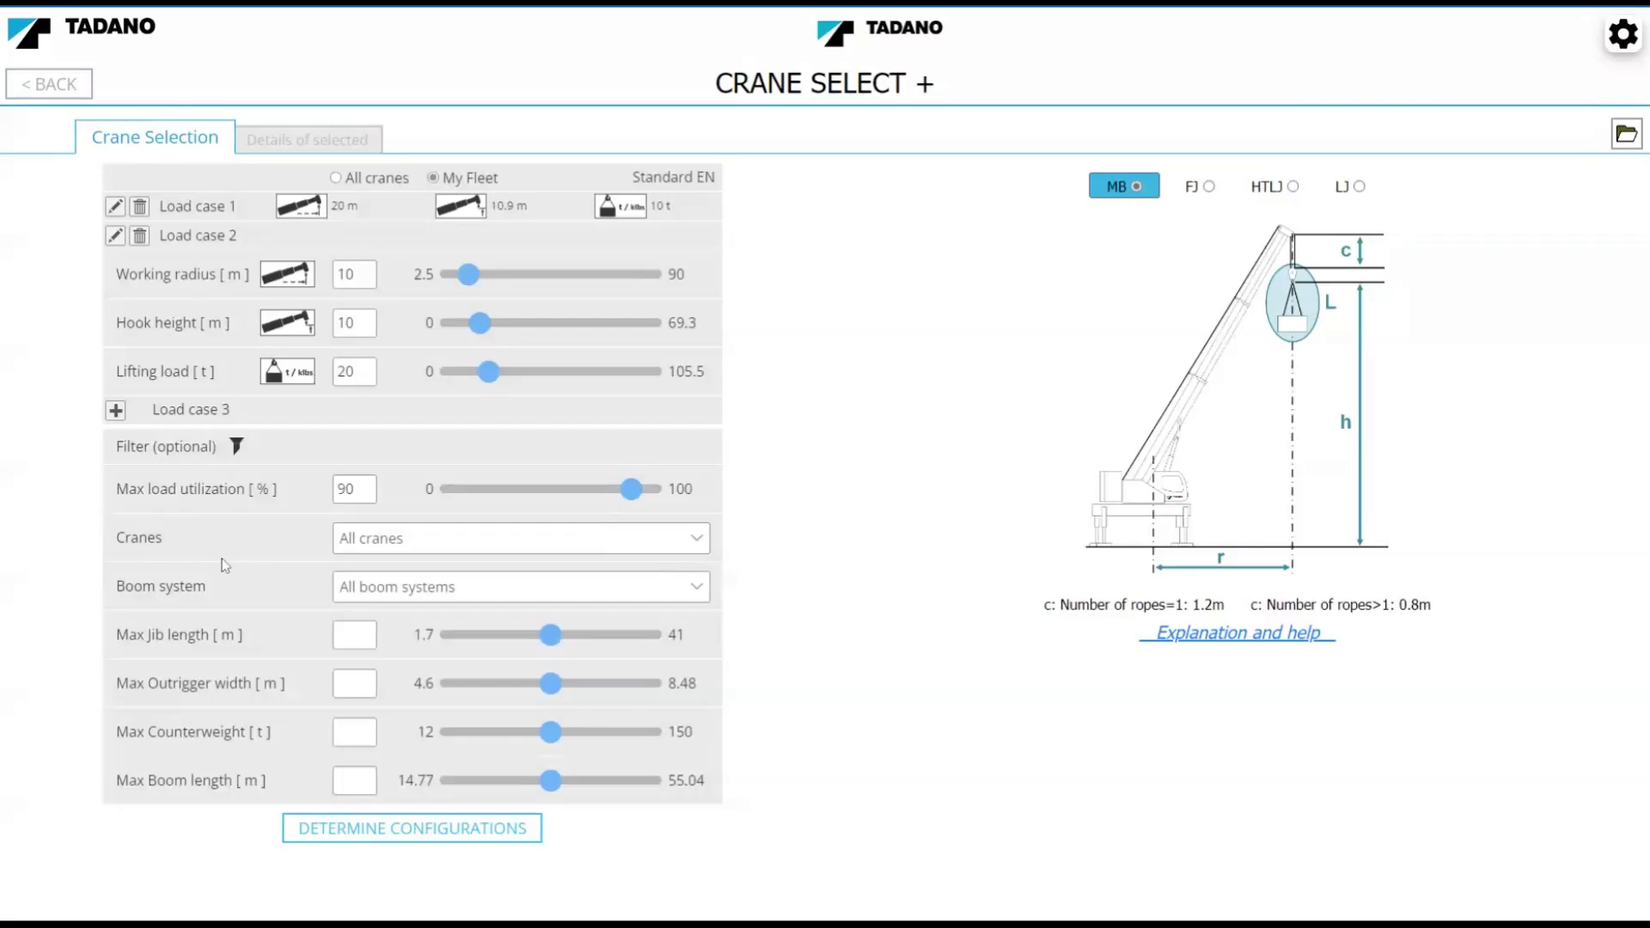
{"action": "left_click", "coordinate": [509, 592]}
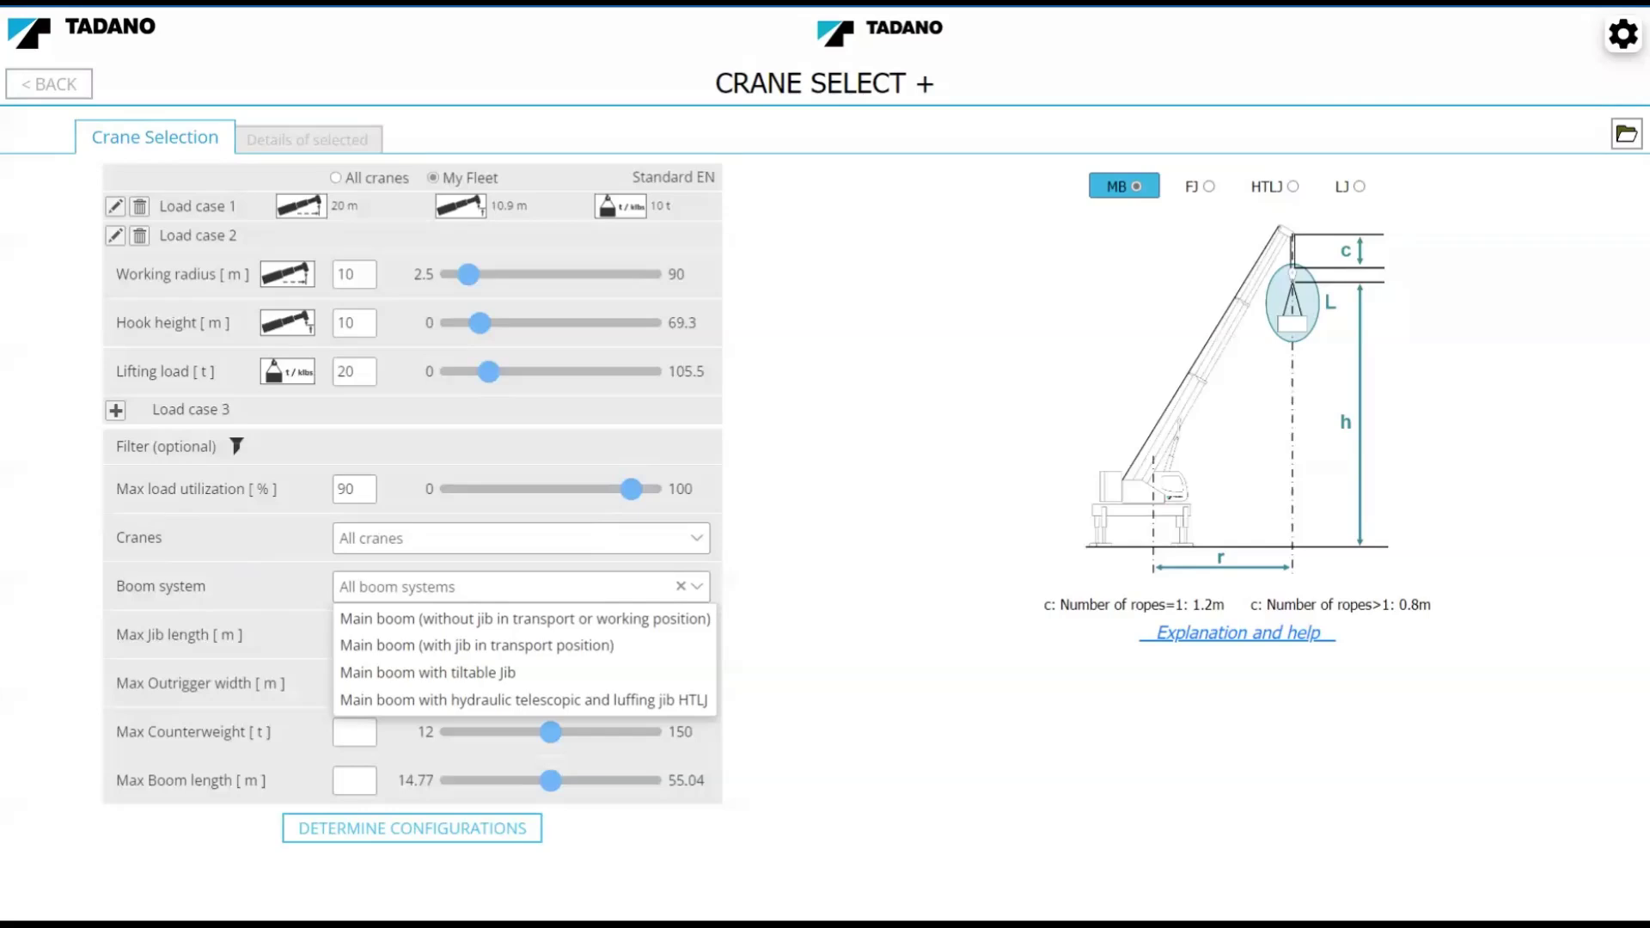
{"action": "left_click", "coordinate": [475, 673]}
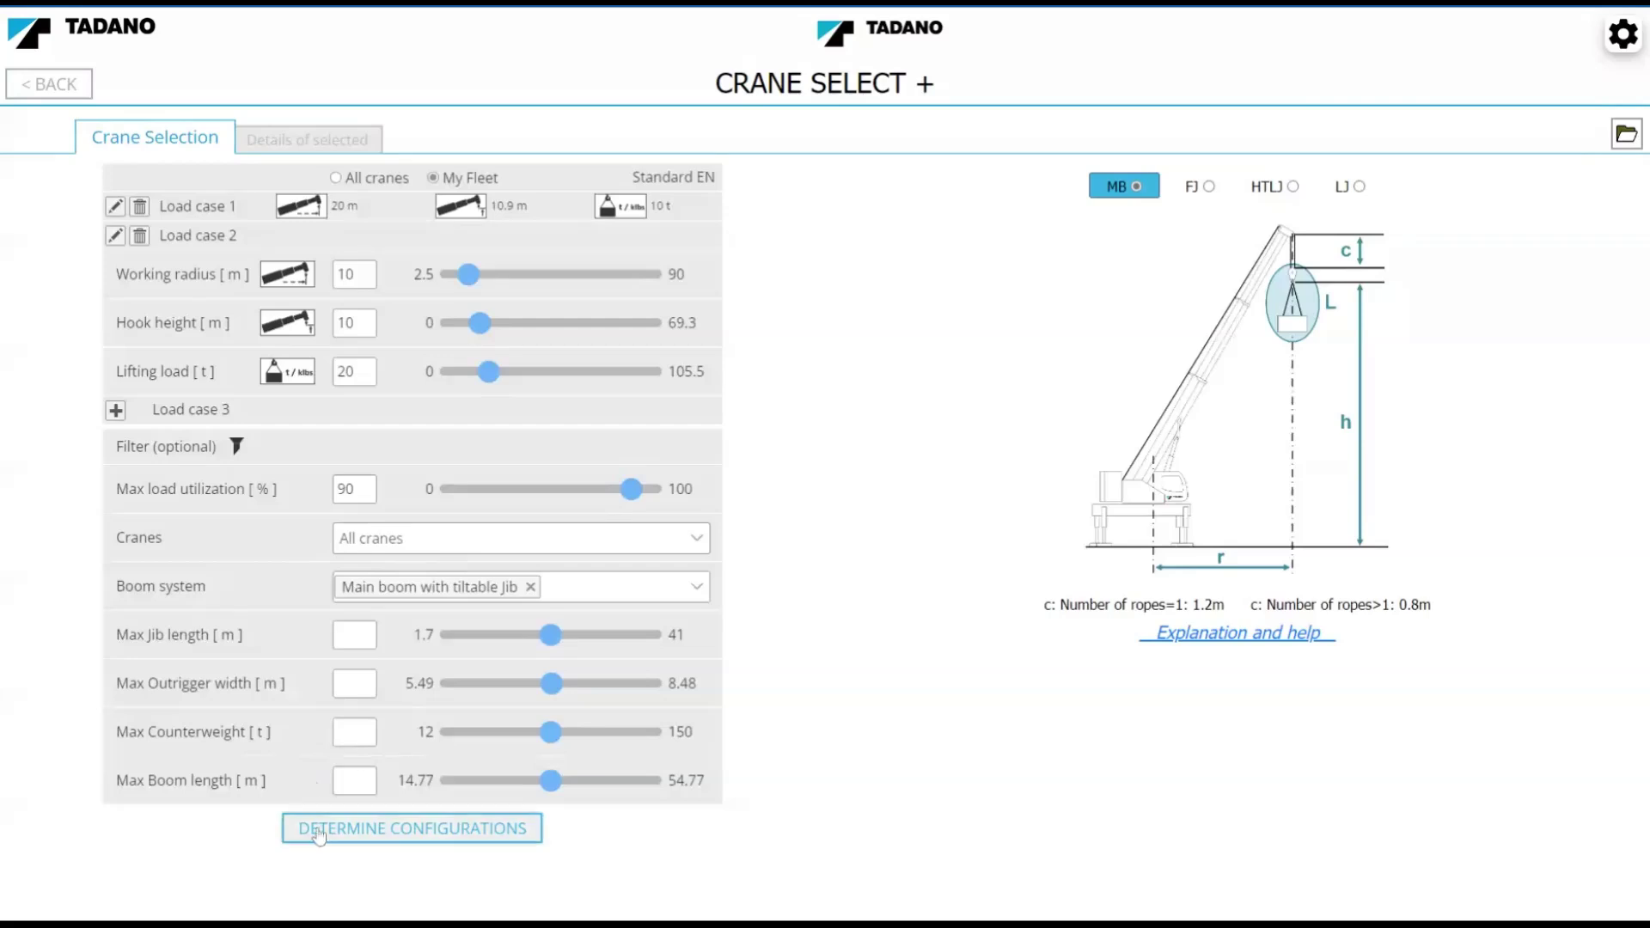
{"action": "left_click", "coordinate": [344, 834]}
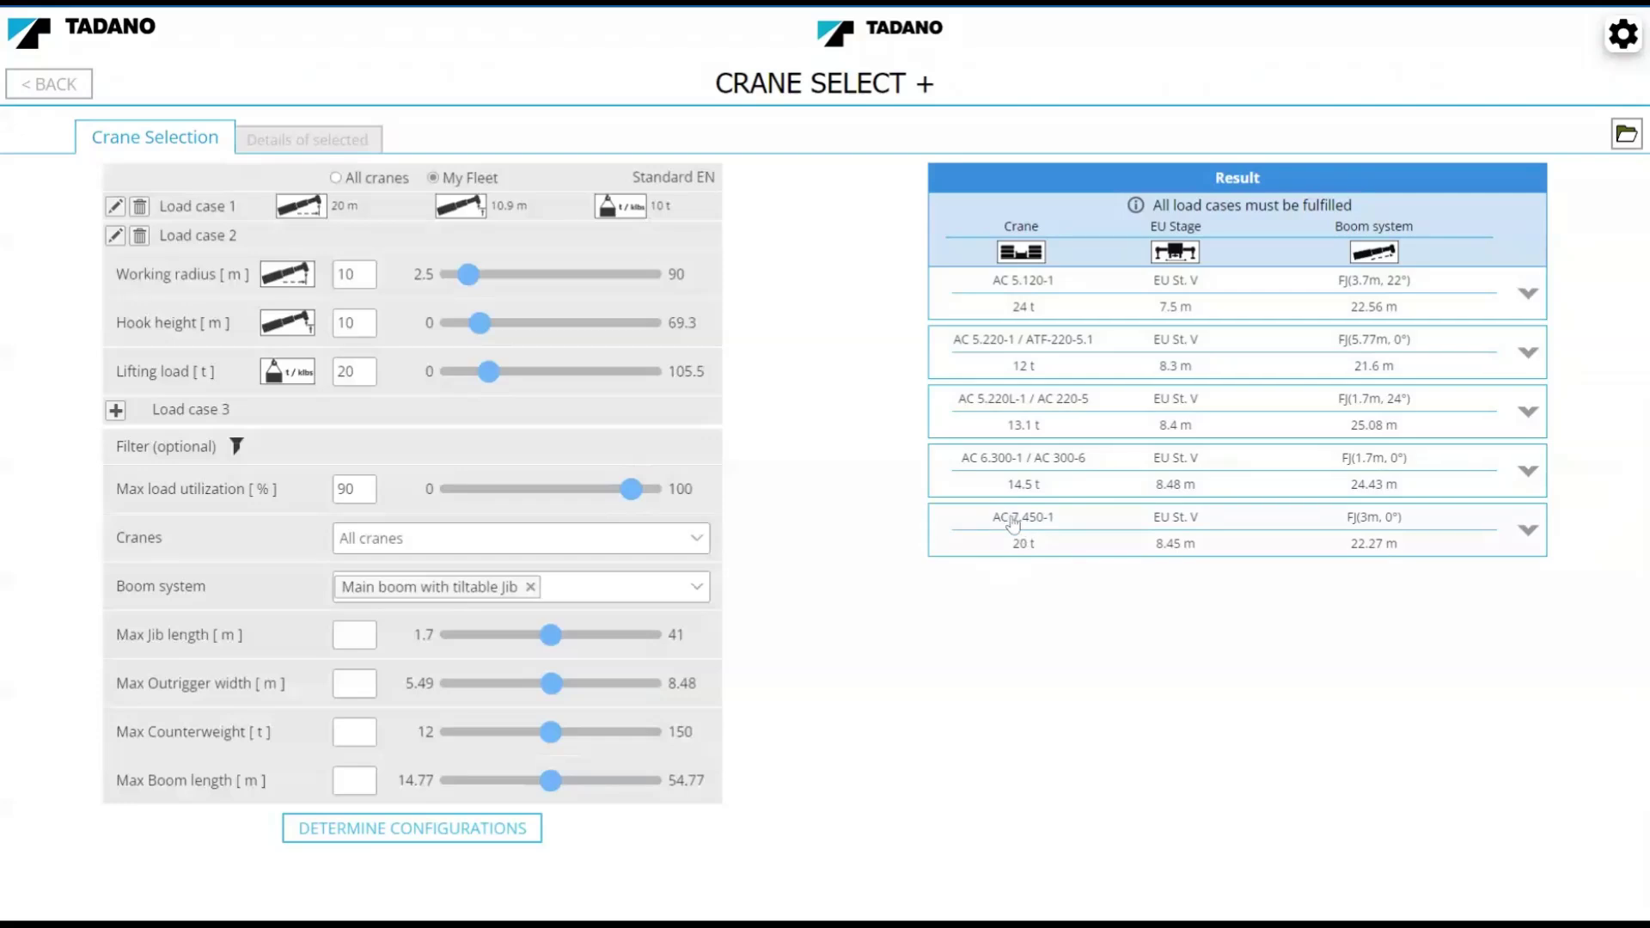
Expand the AC 5.220-1 / ATF-220-5.1 result and open the details of configuration 4 with the 25.78 m boom
{"action": "left_click", "coordinate": [1071, 356]}
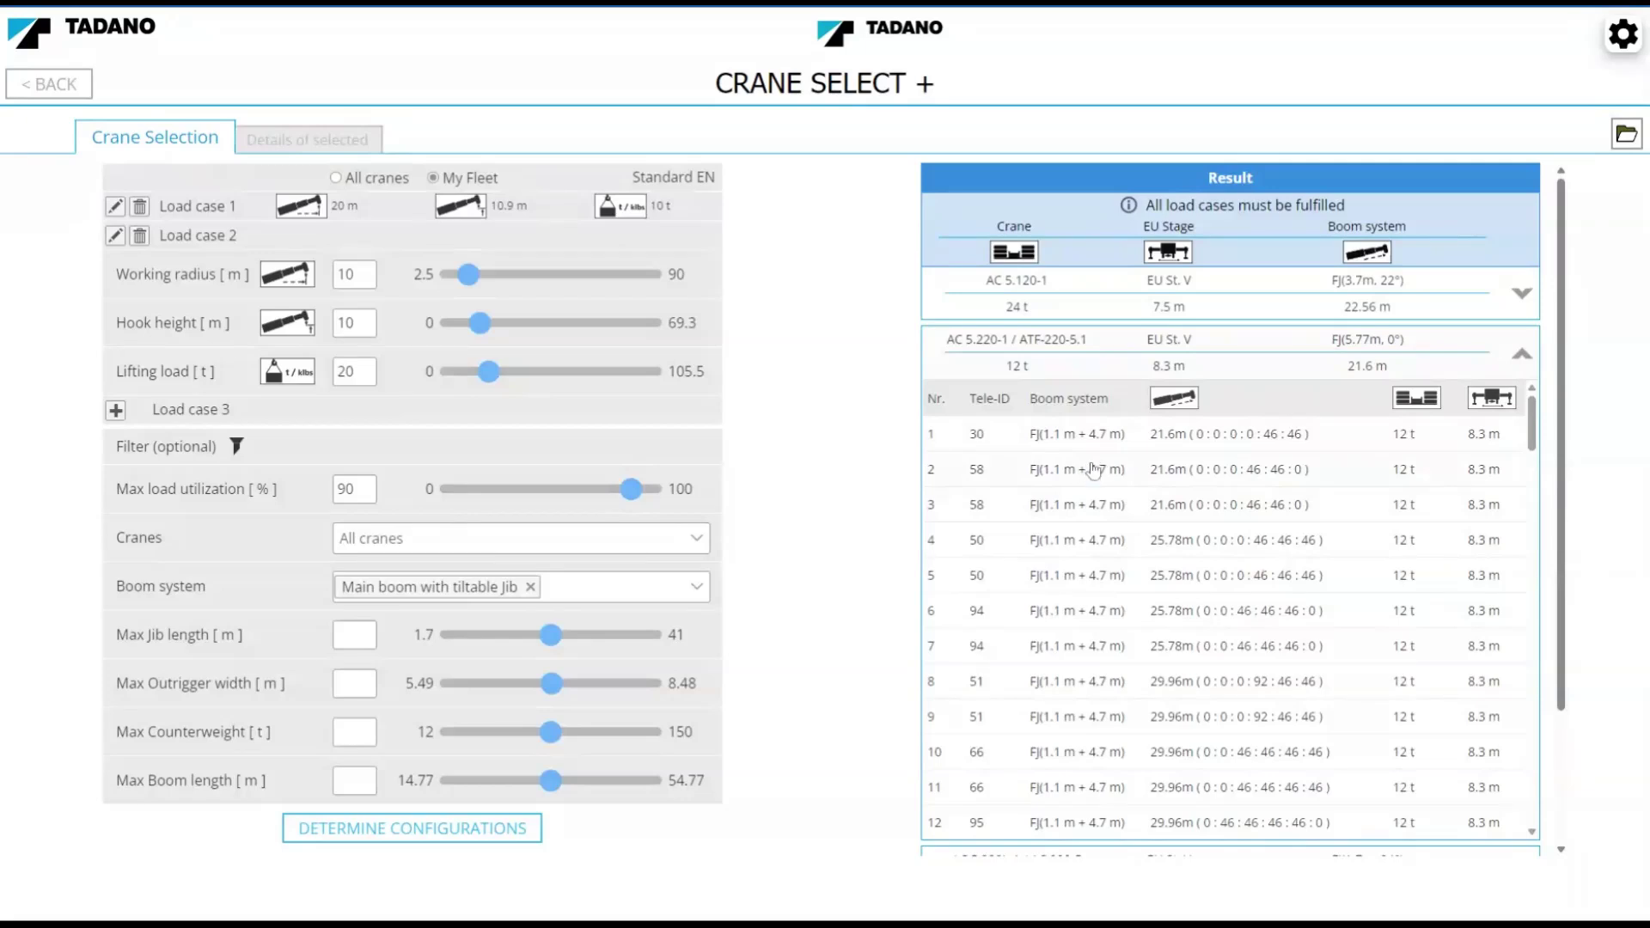
{"action": "scroll", "coordinate": [1207, 459], "scroll_direction": "down", "scroll_amount": 3}
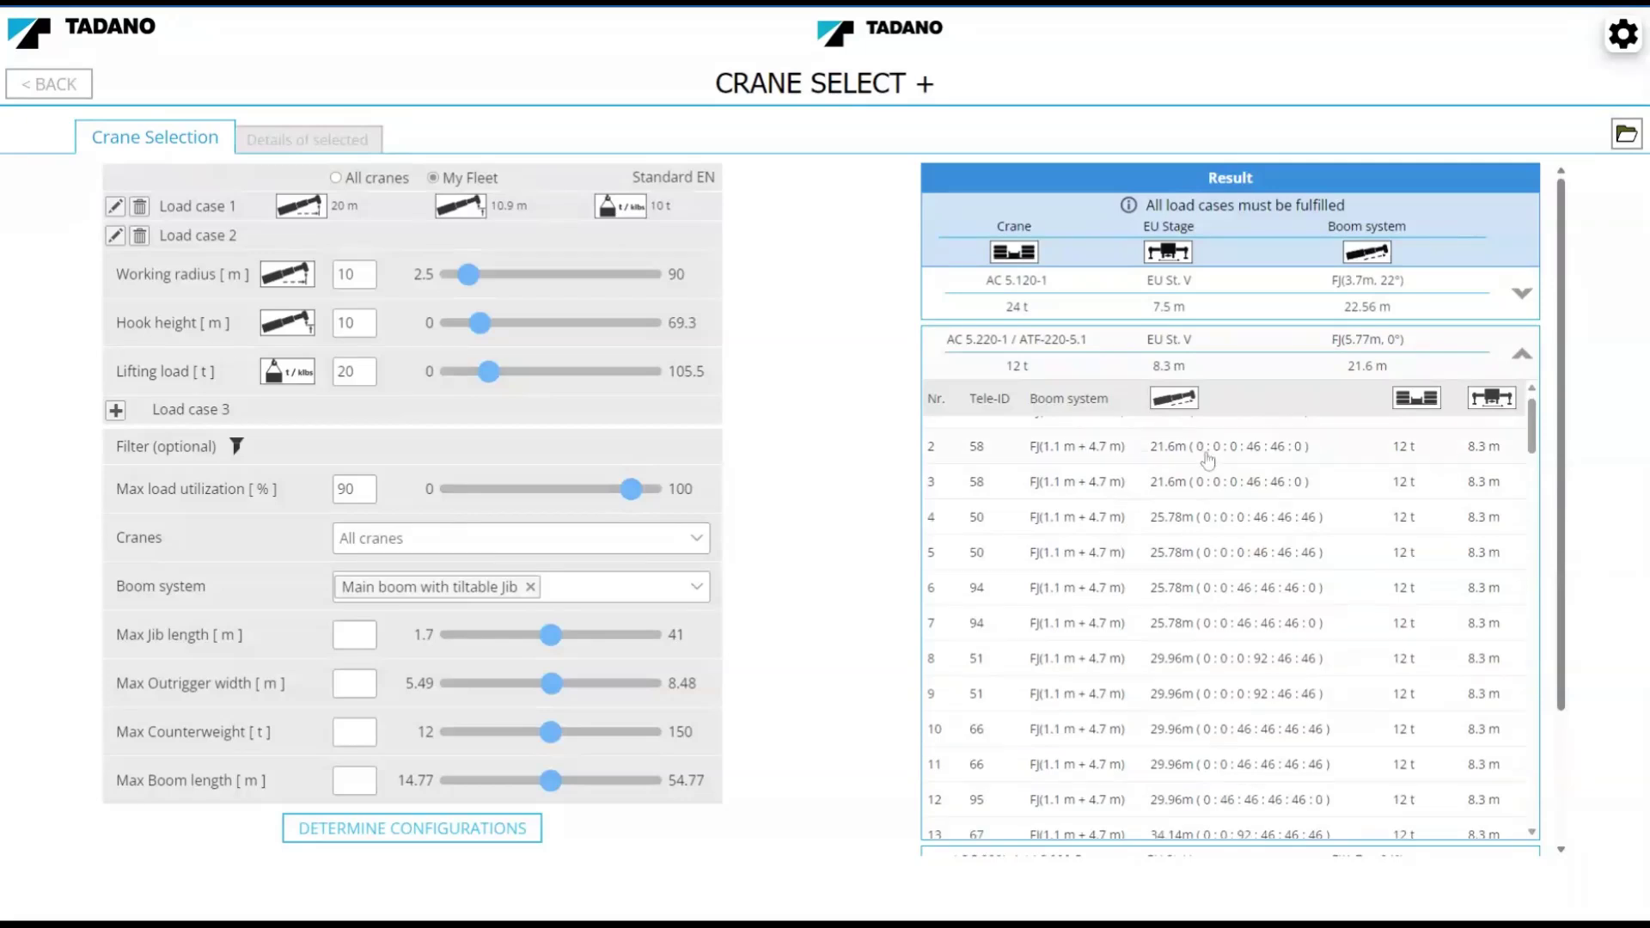
{"action": "scroll", "coordinate": [1257, 483], "scroll_direction": "down", "scroll_amount": 1}
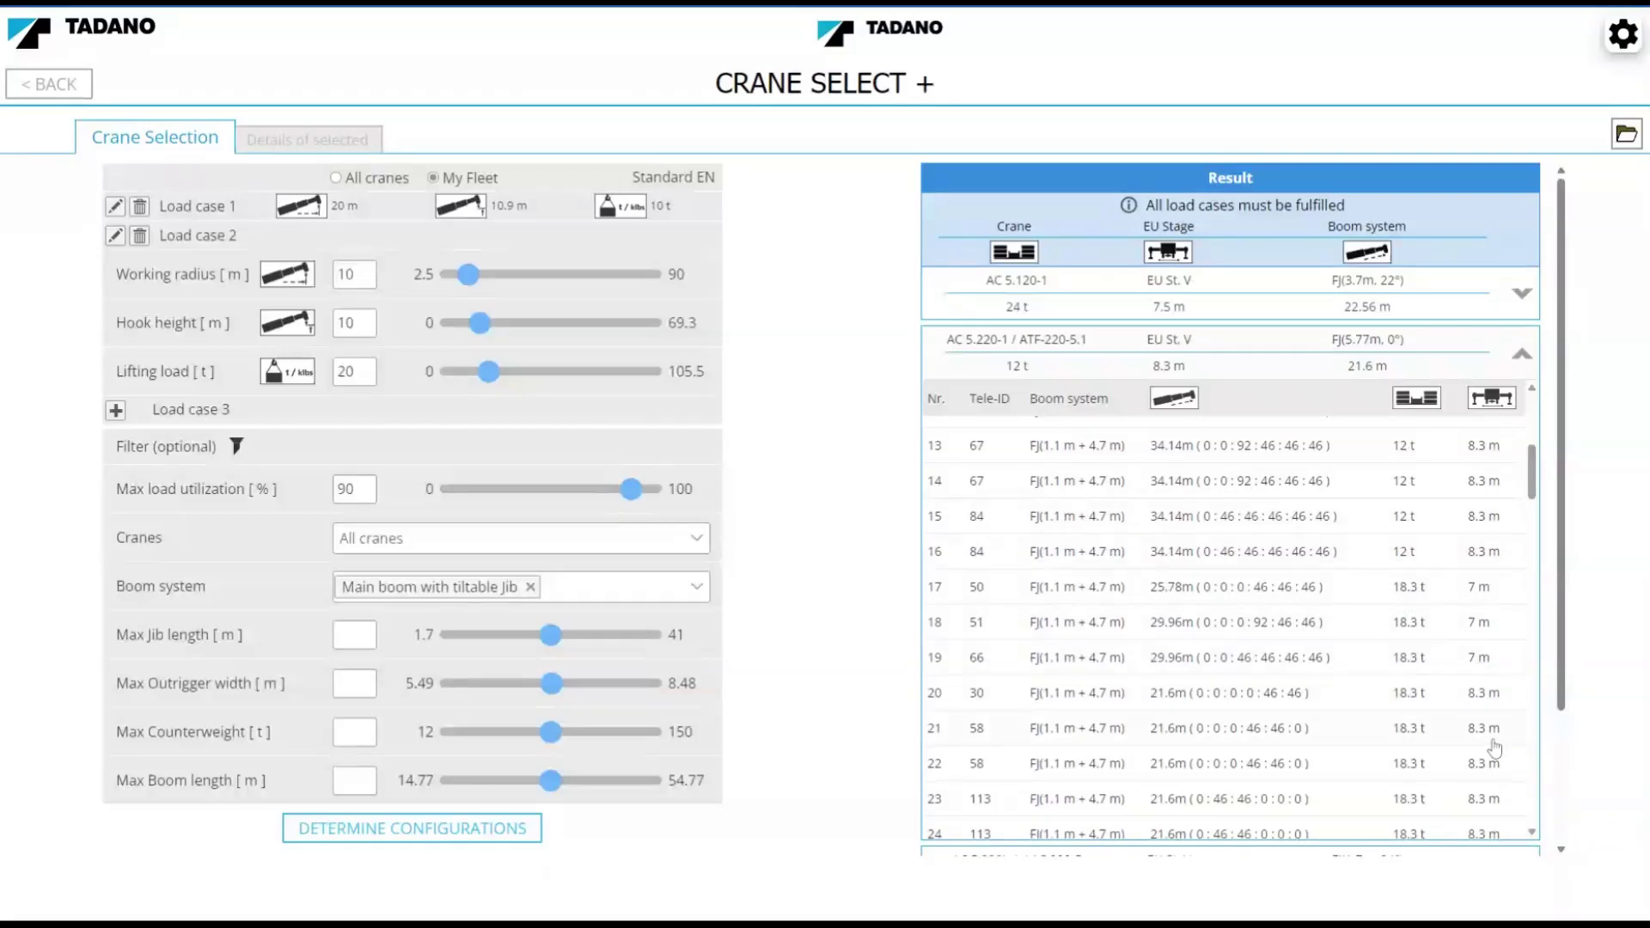
{"action": "scroll", "coordinate": [1479, 730], "scroll_direction": "down", "scroll_amount": 2}
{"action": "scroll", "coordinate": [1461, 608], "scroll_direction": "down", "scroll_amount": 1}
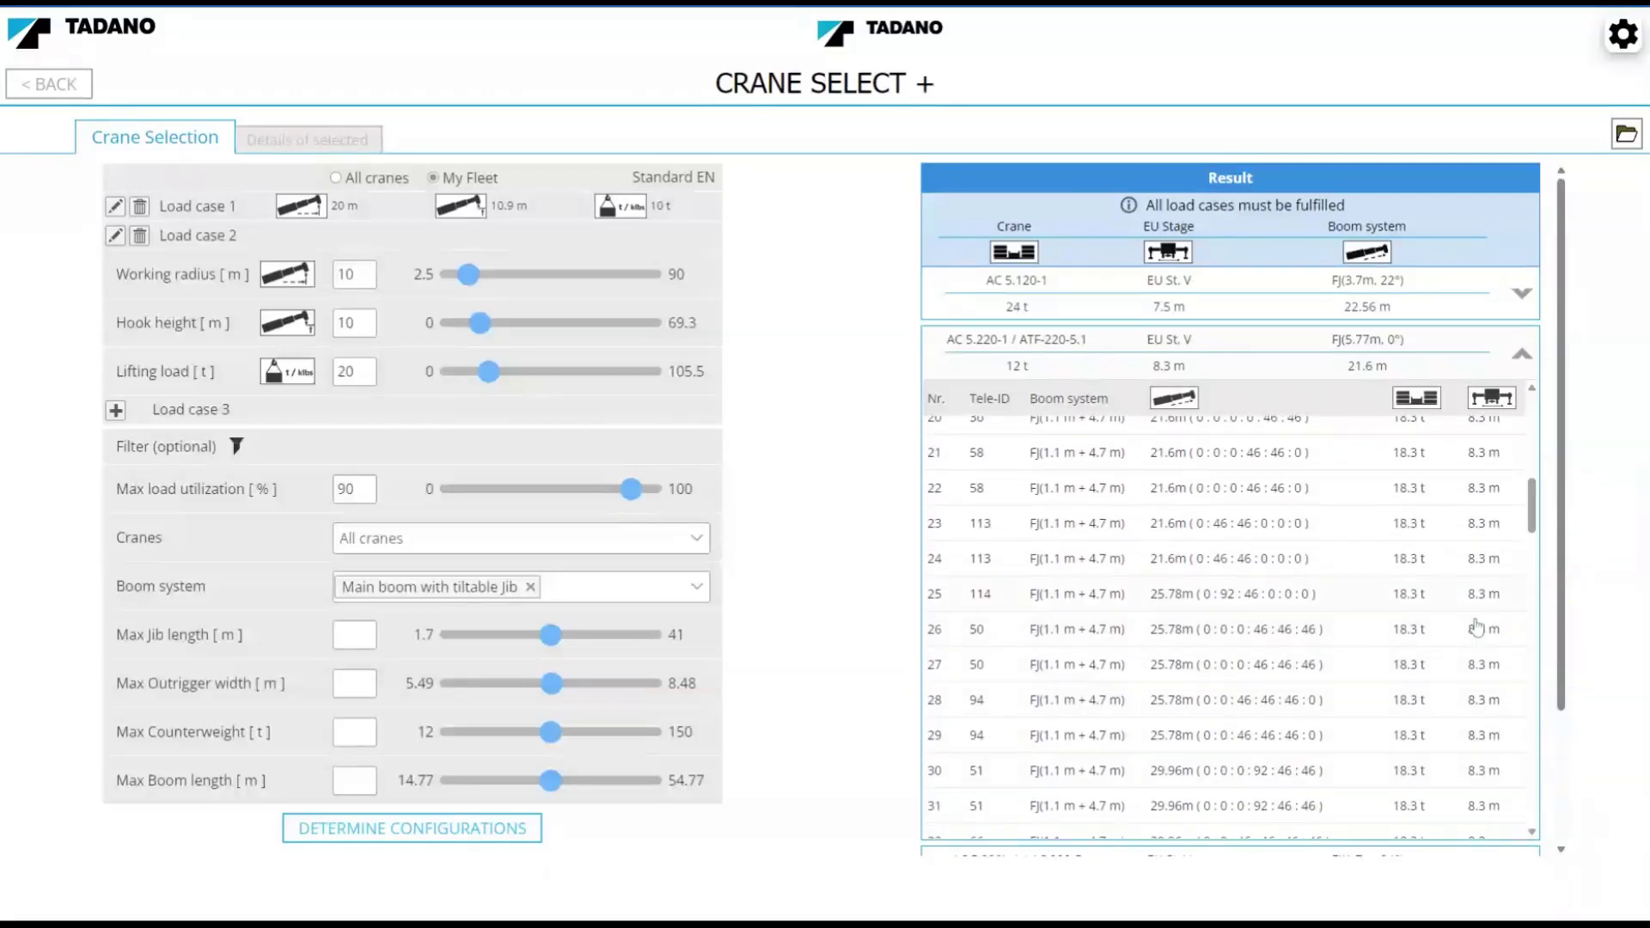
{"action": "scroll", "coordinate": [1376, 658], "scroll_direction": "up", "scroll_amount": 7}
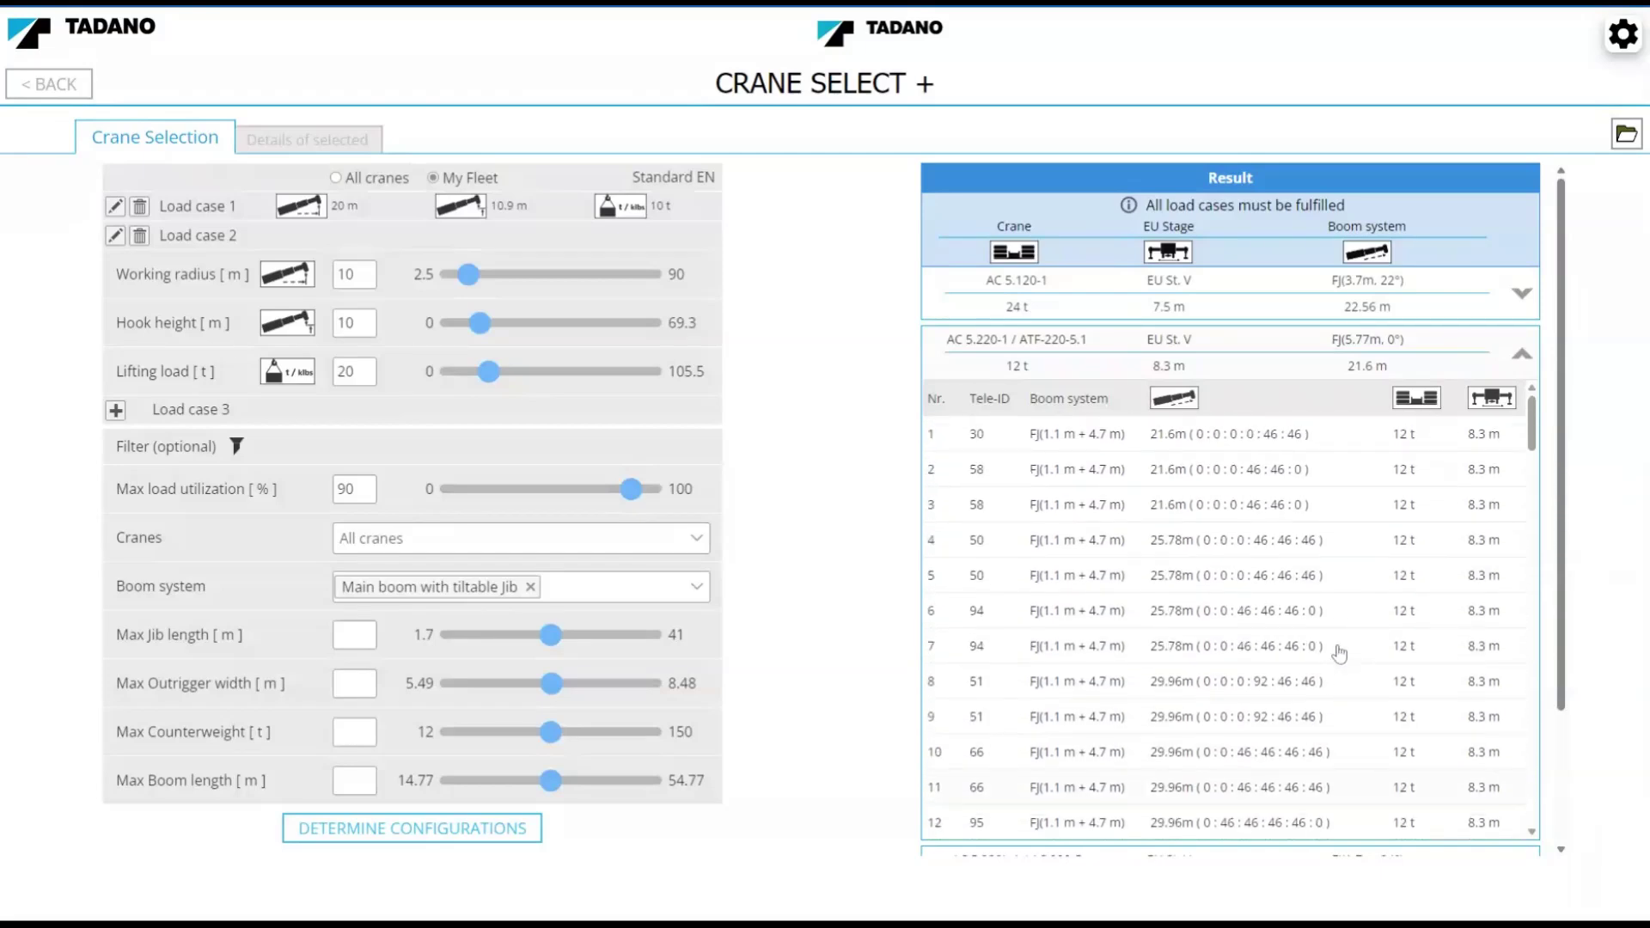
{"action": "left_click", "coordinate": [1265, 547]}
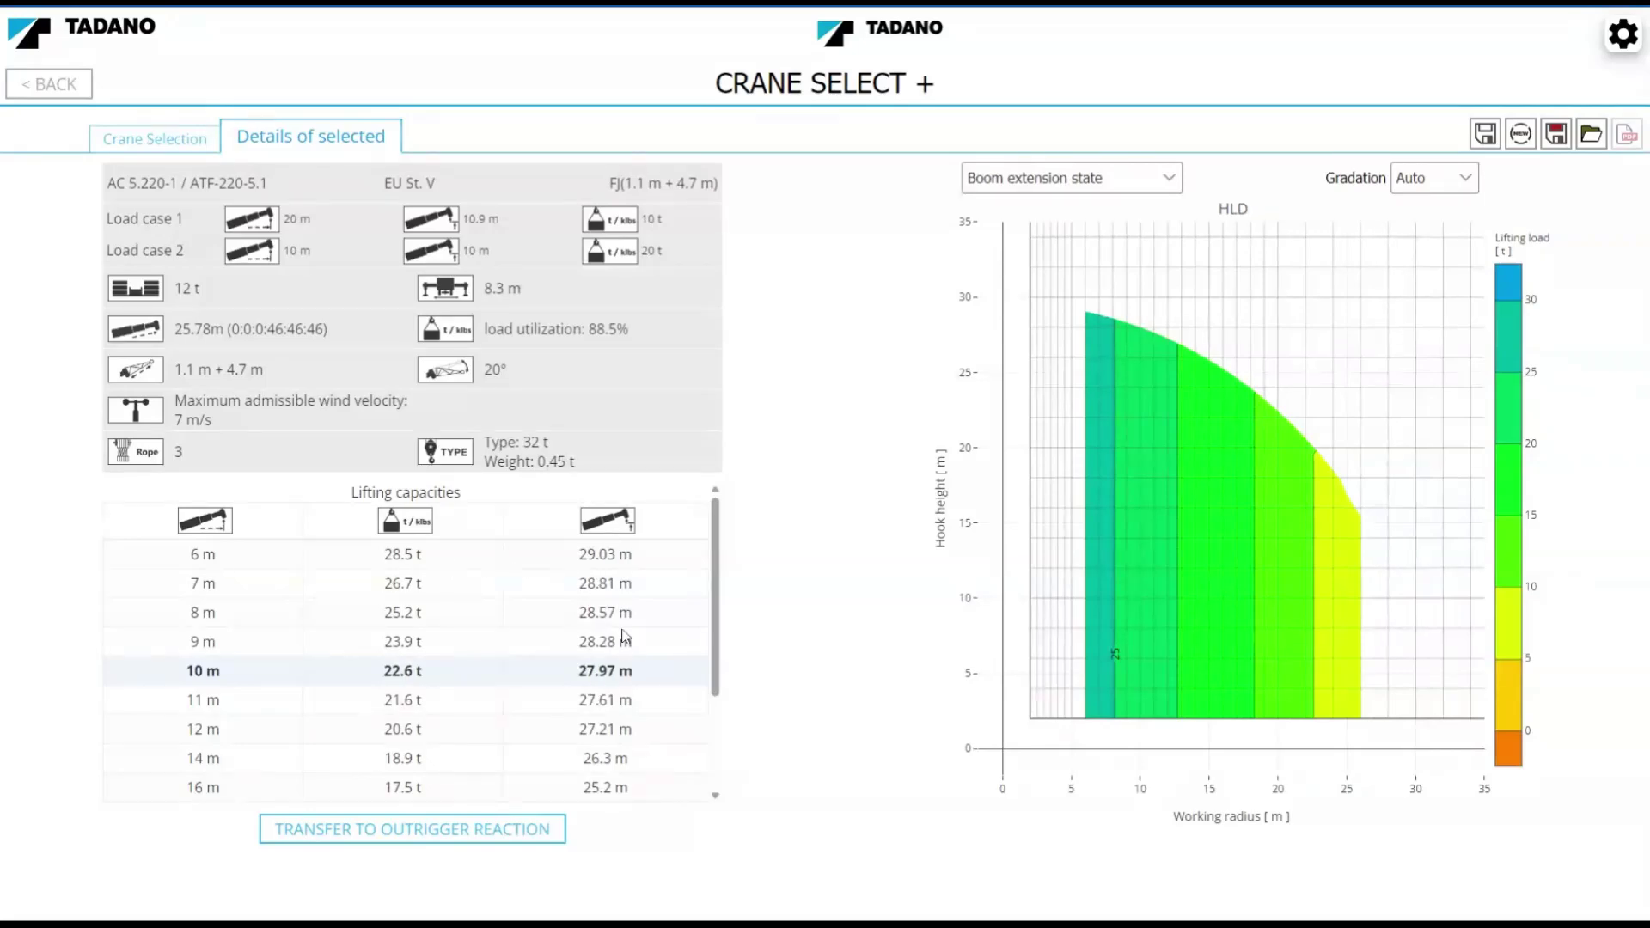
Examine the lifting capacities table at the highlighted working radii of 10 m and 20 m
{"action": "scroll", "coordinate": [625, 636], "scroll_direction": "down", "scroll_amount": 3}
{"action": "scroll", "coordinate": [625, 637], "scroll_direction": "up", "scroll_amount": 3}
{"action": "scroll", "coordinate": [625, 637], "scroll_direction": "down", "scroll_amount": 2}
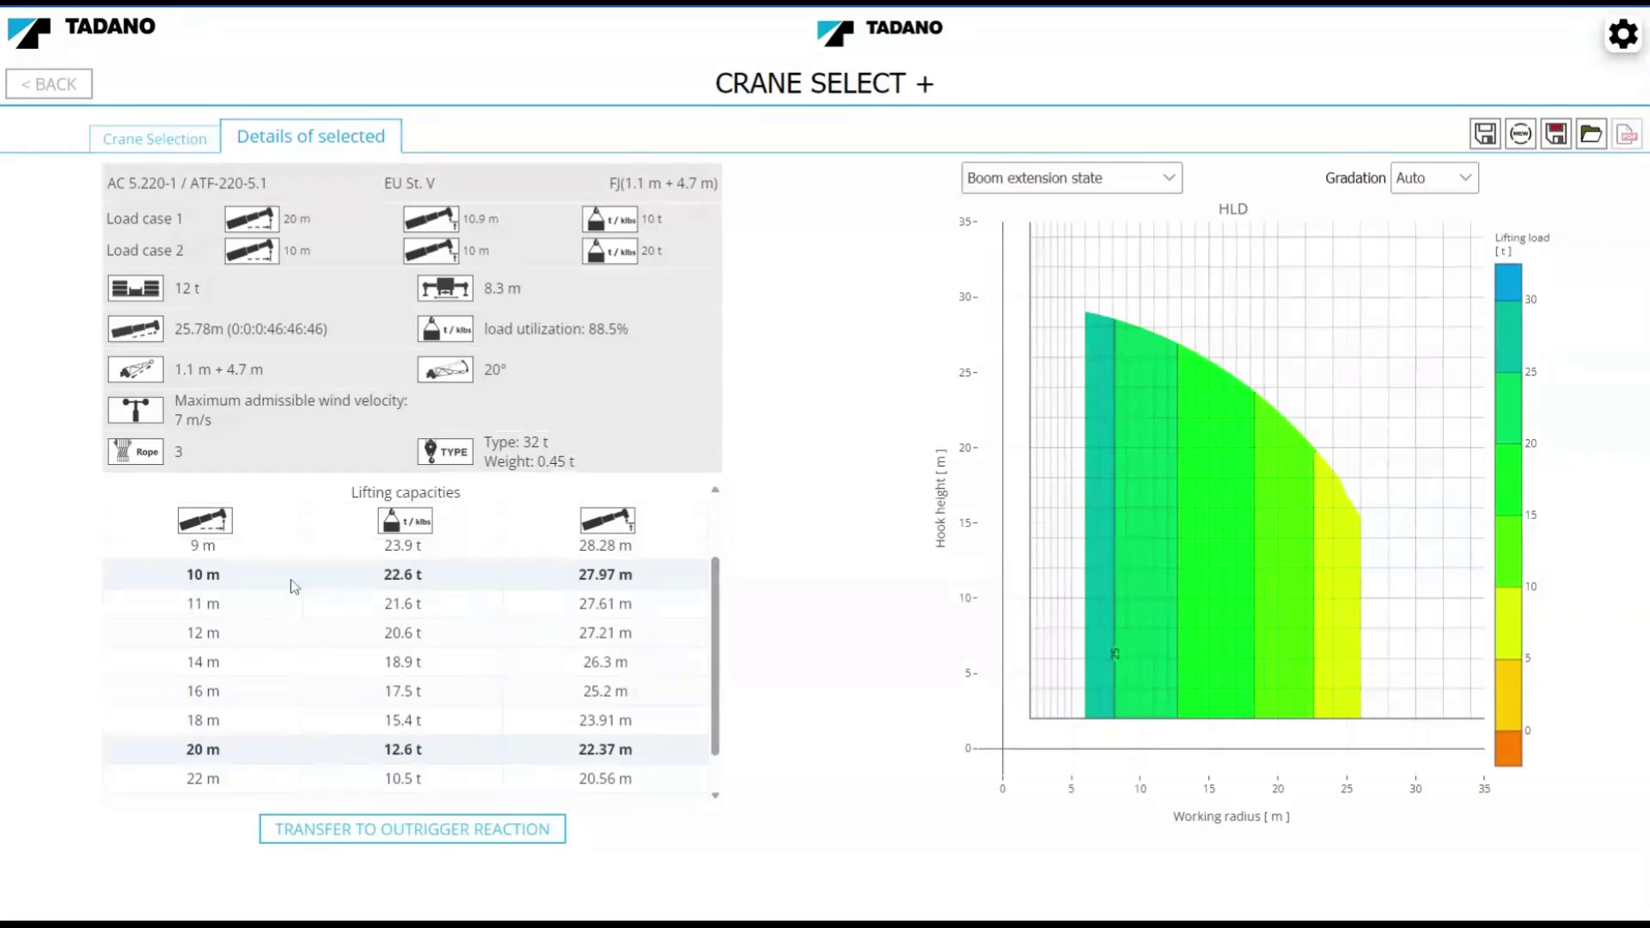
{"action": "scroll", "coordinate": [437, 578], "scroll_direction": "up", "scroll_amount": 1}
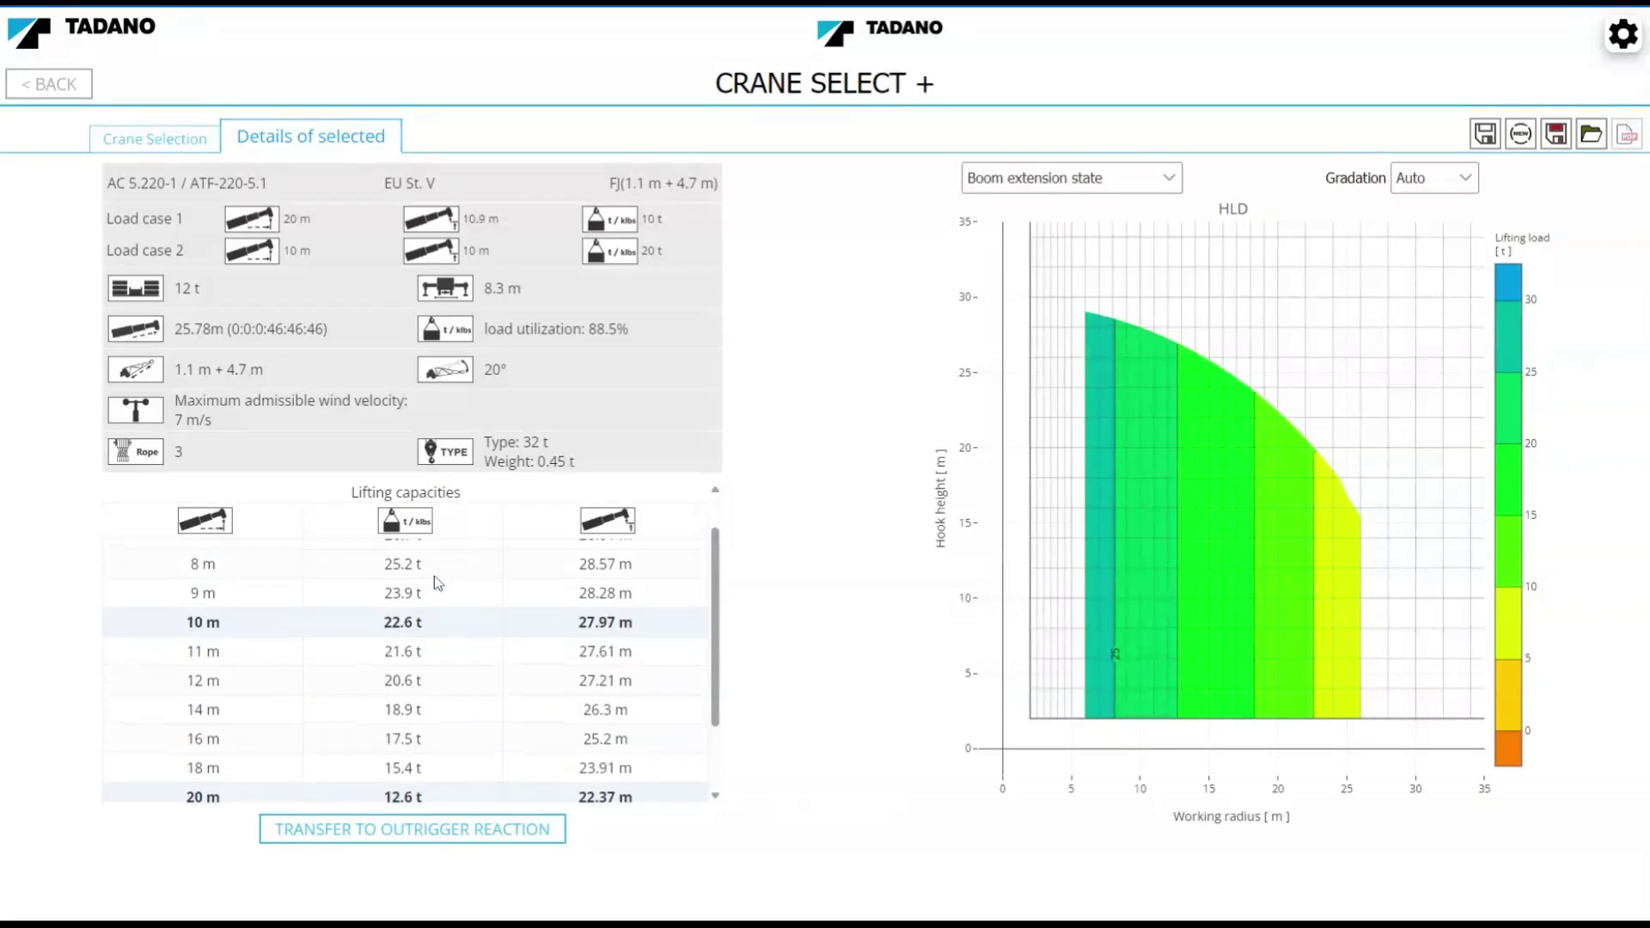
{"action": "scroll", "coordinate": [453, 624], "scroll_direction": "down", "scroll_amount": 1}
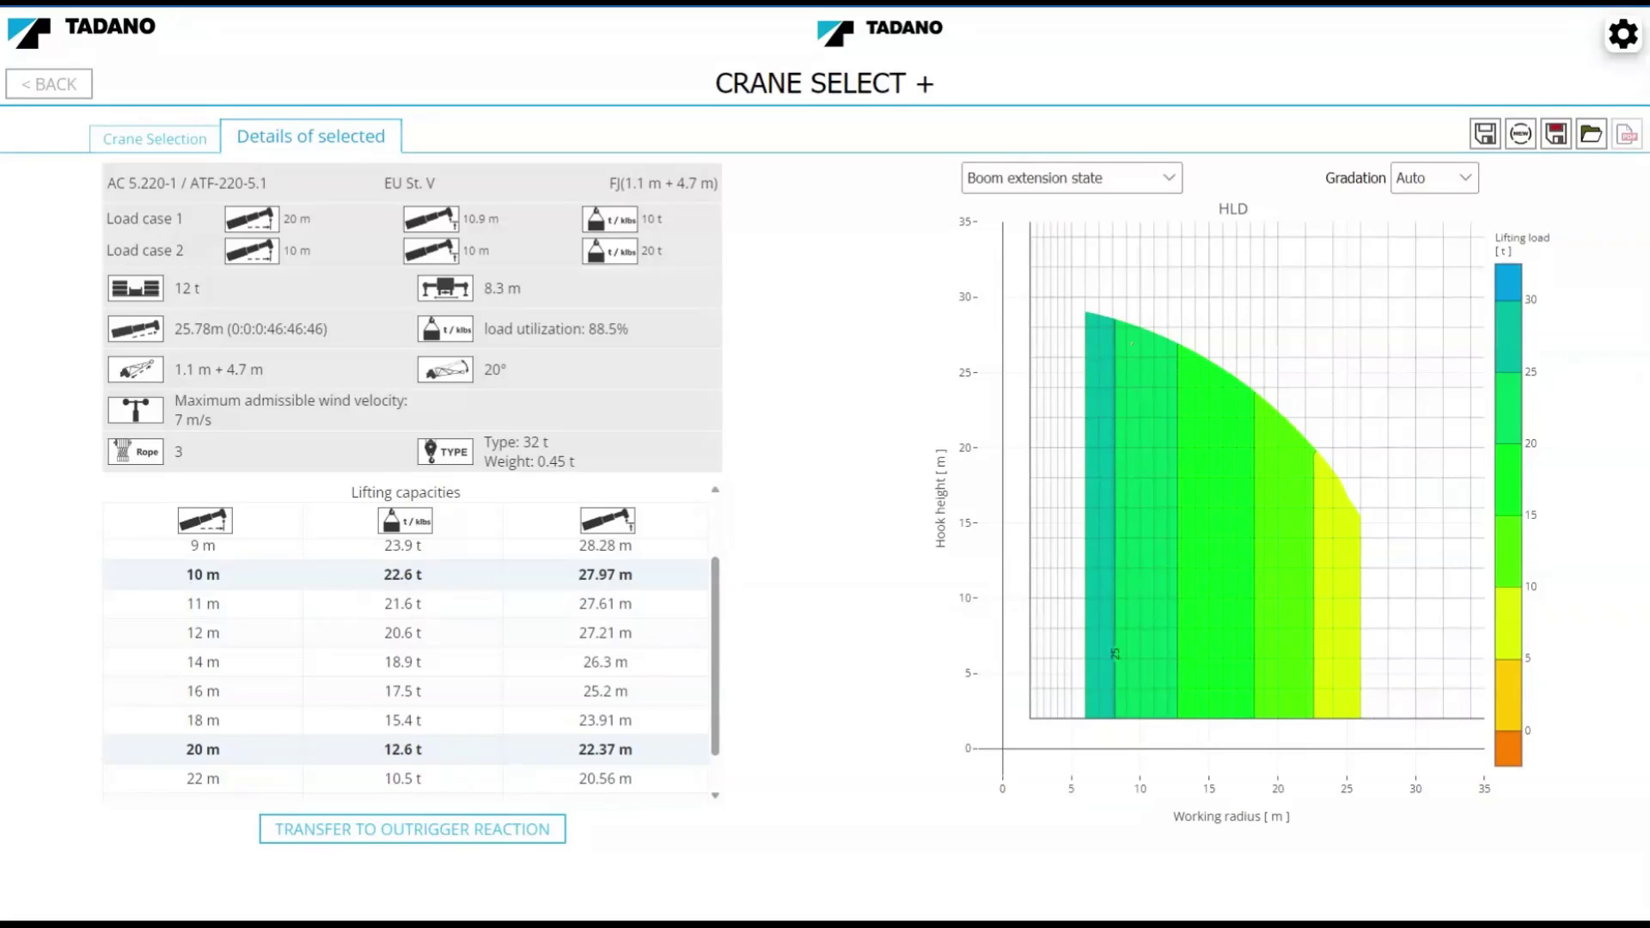
Switch the load diagram to BestOf selected crane and enlarge its area up to about 24 m working radius and 32 m hook height
{"action": "mouse_move", "coordinate": [1319, 506]}
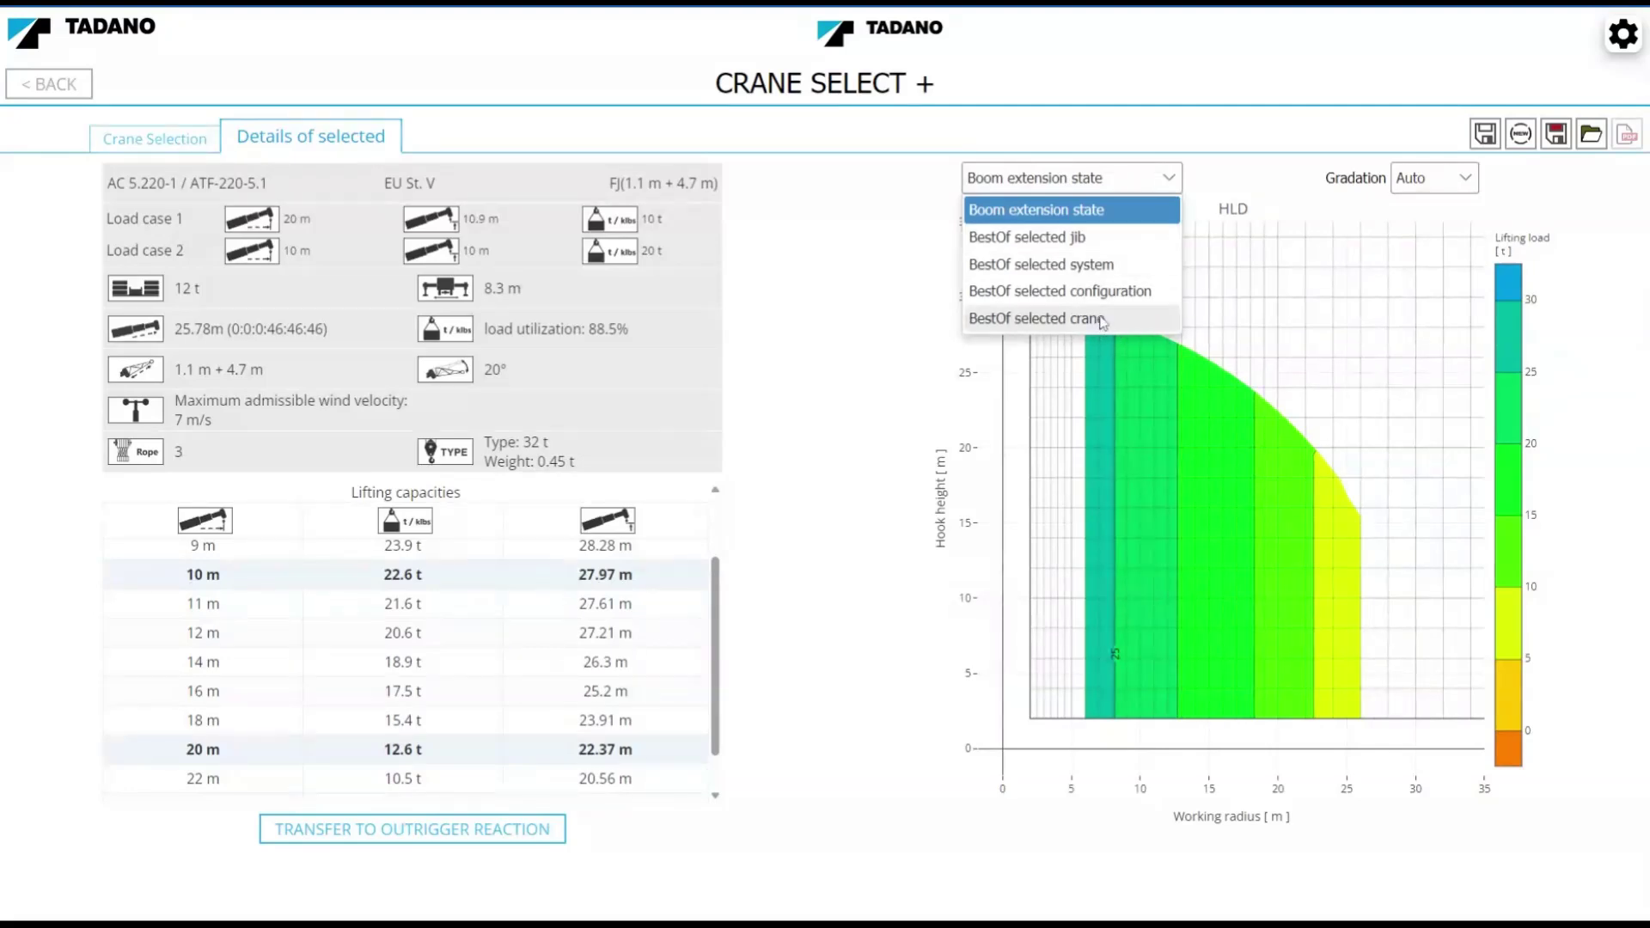
{"action": "left_click", "coordinate": [1096, 321]}
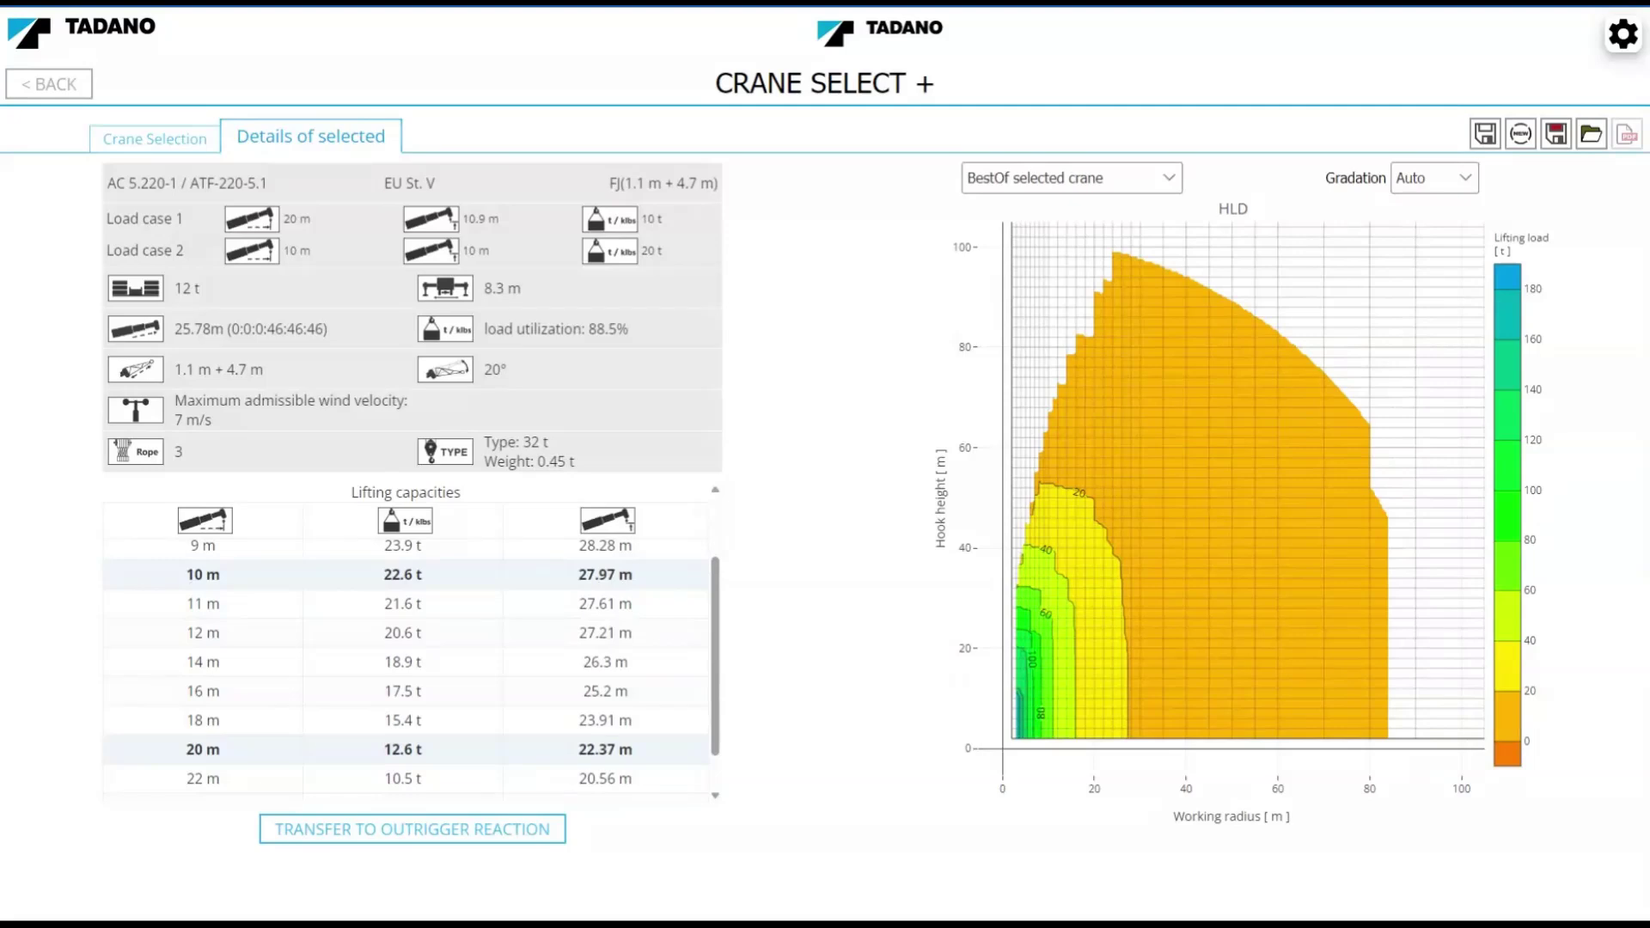
{"action": "mouse_move", "coordinate": [1329, 578]}
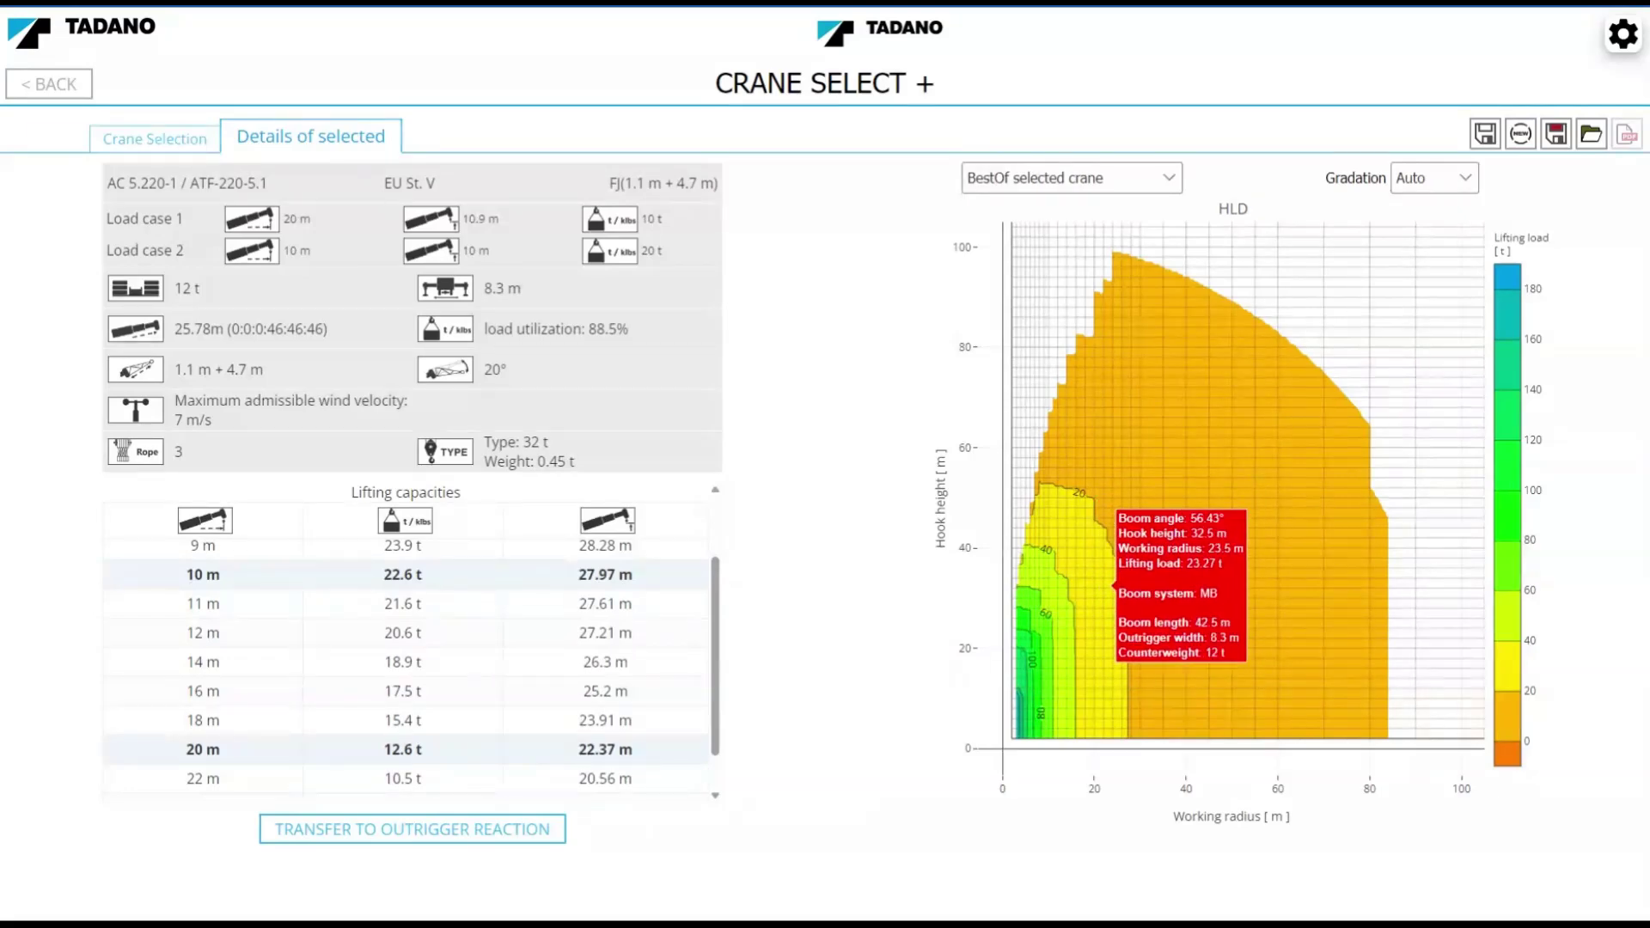
{"action": "left_click_drag", "start_coordinate": [1115, 588], "coordinate": [1006, 743]}
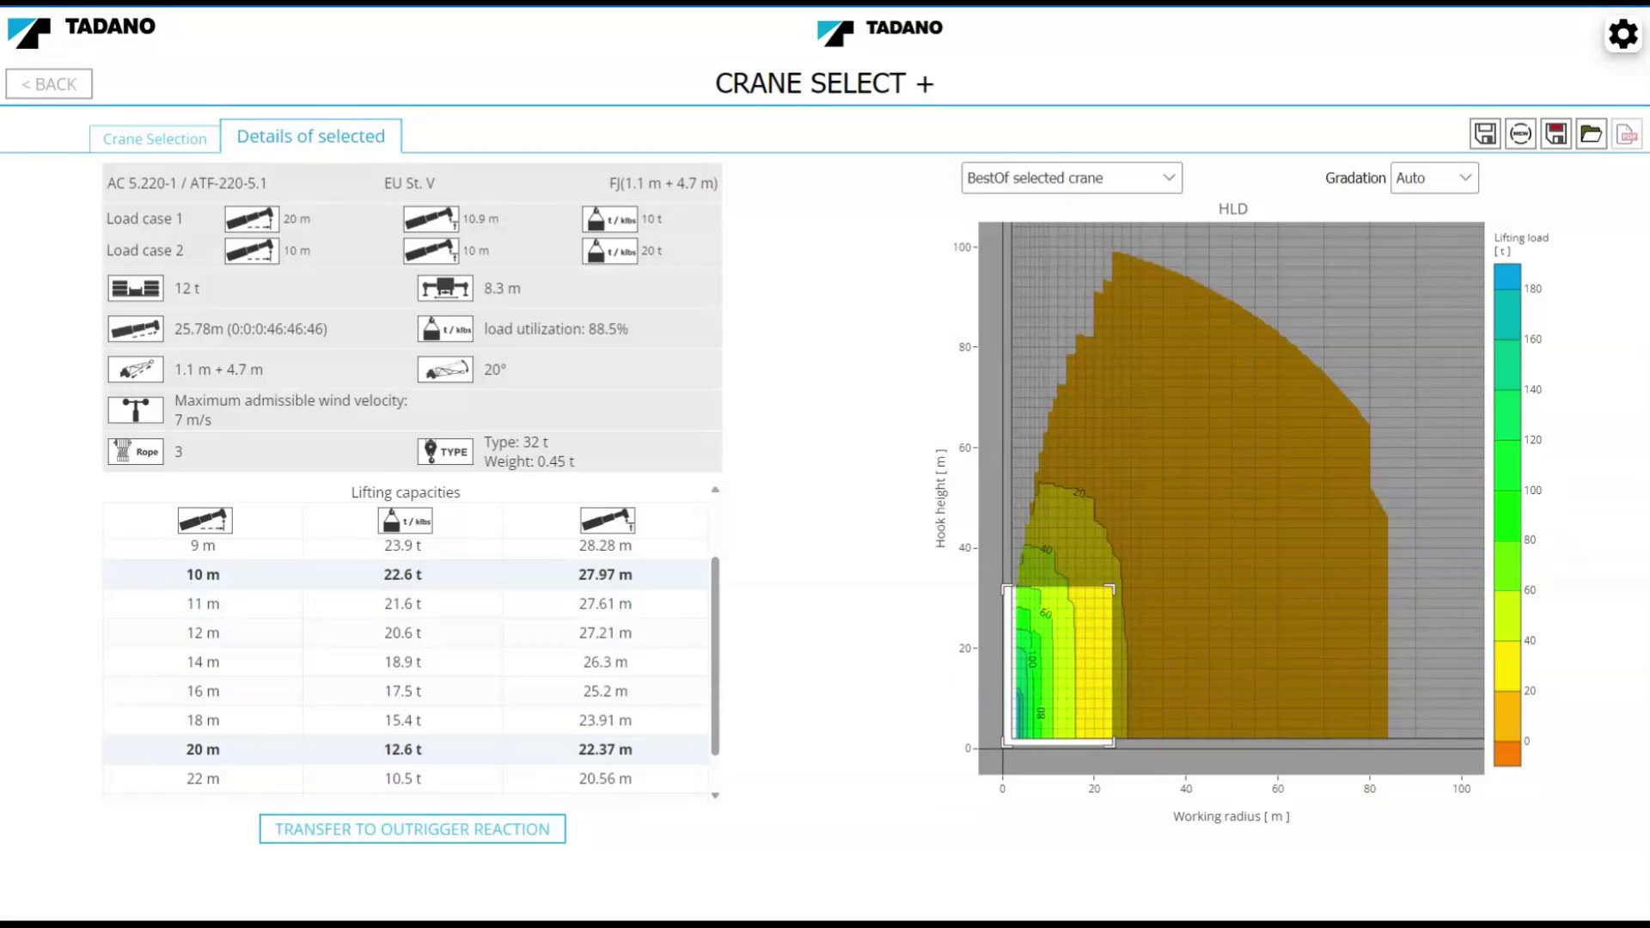
{"action": "left_click_drag", "start_coordinate": [1005, 743], "coordinate": [1006, 742]}
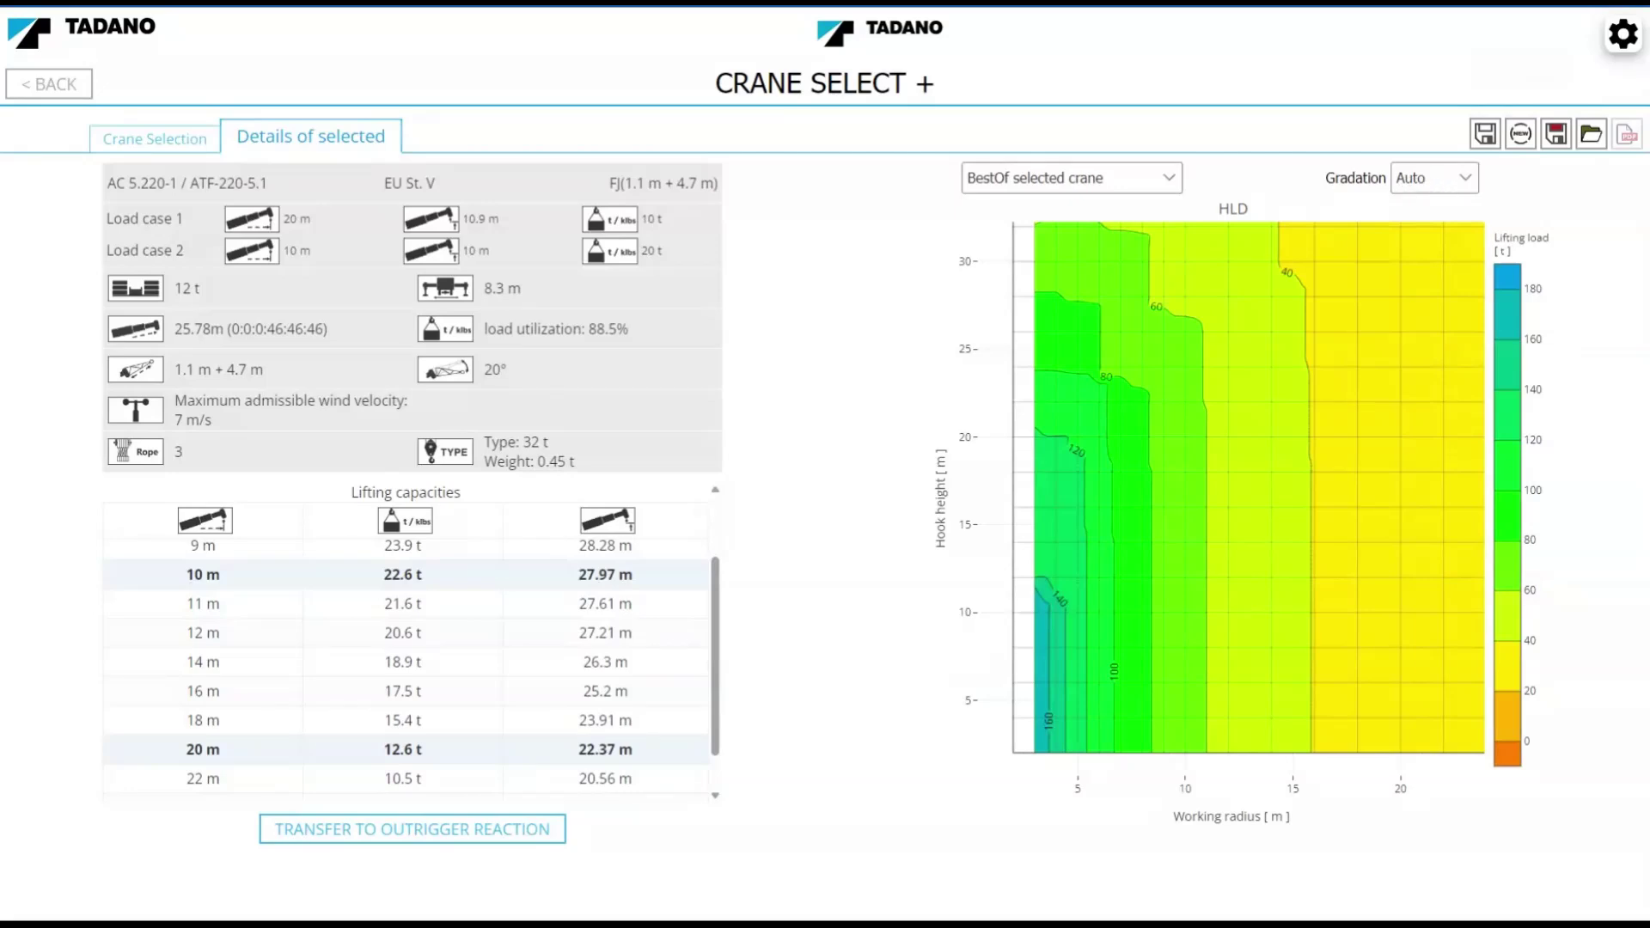
Try the load diagram's gradation at 2 t, settle on 10 t, and reset the diagram's enlarged area
{"action": "left_click", "coordinate": [1469, 179]}
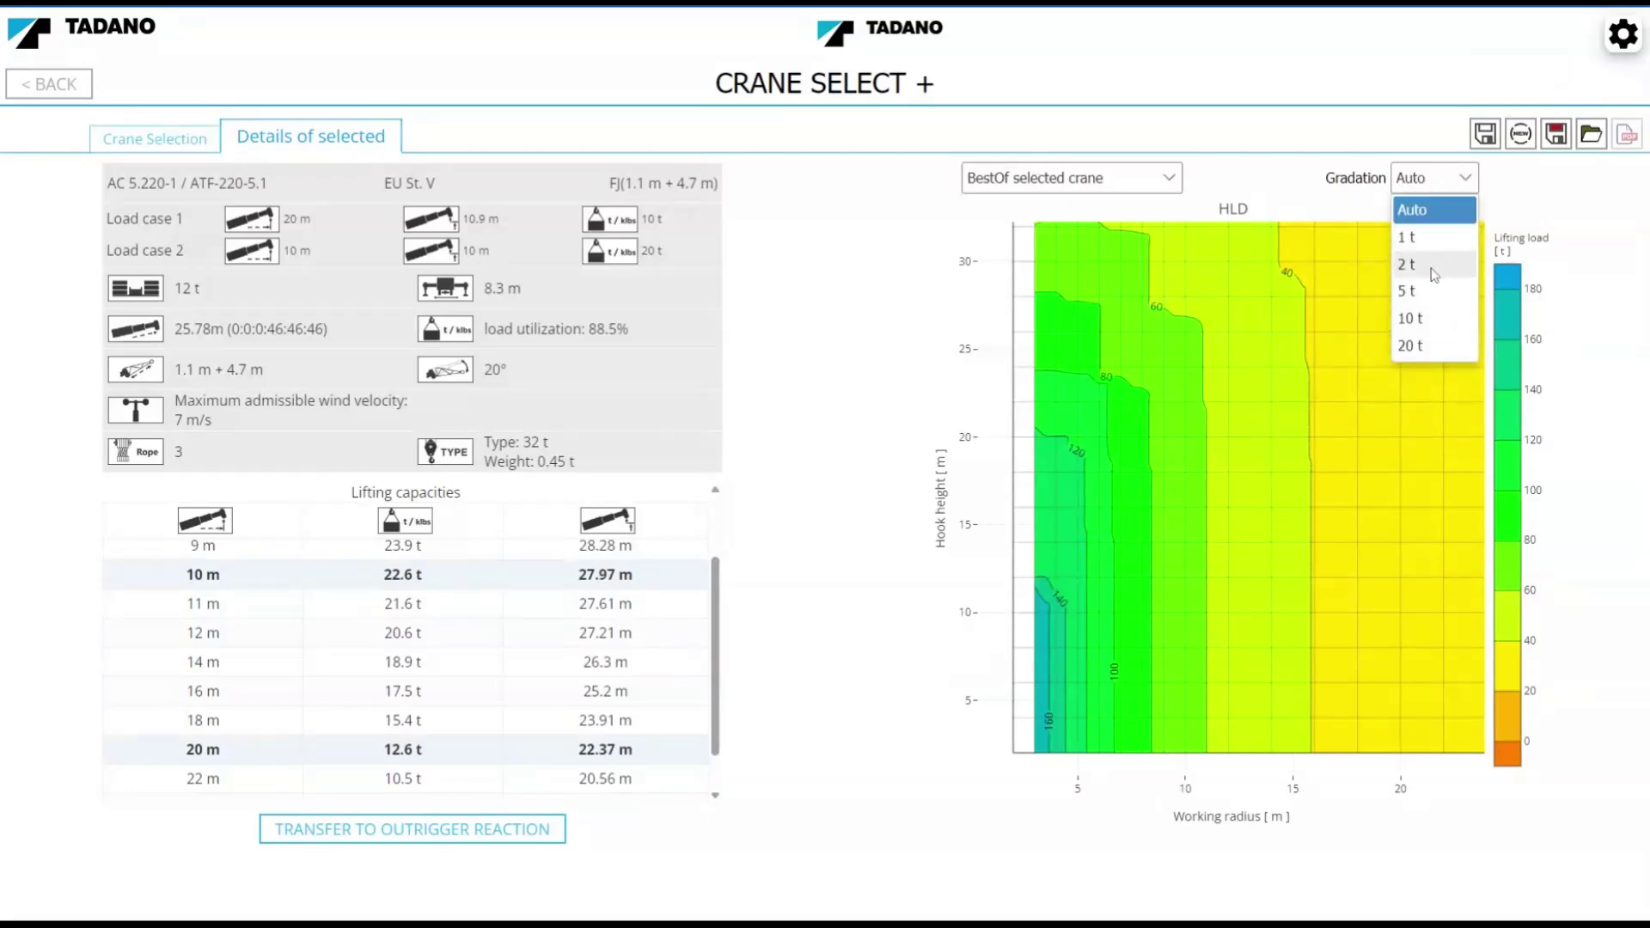
{"action": "left_click", "coordinate": [1433, 268]}
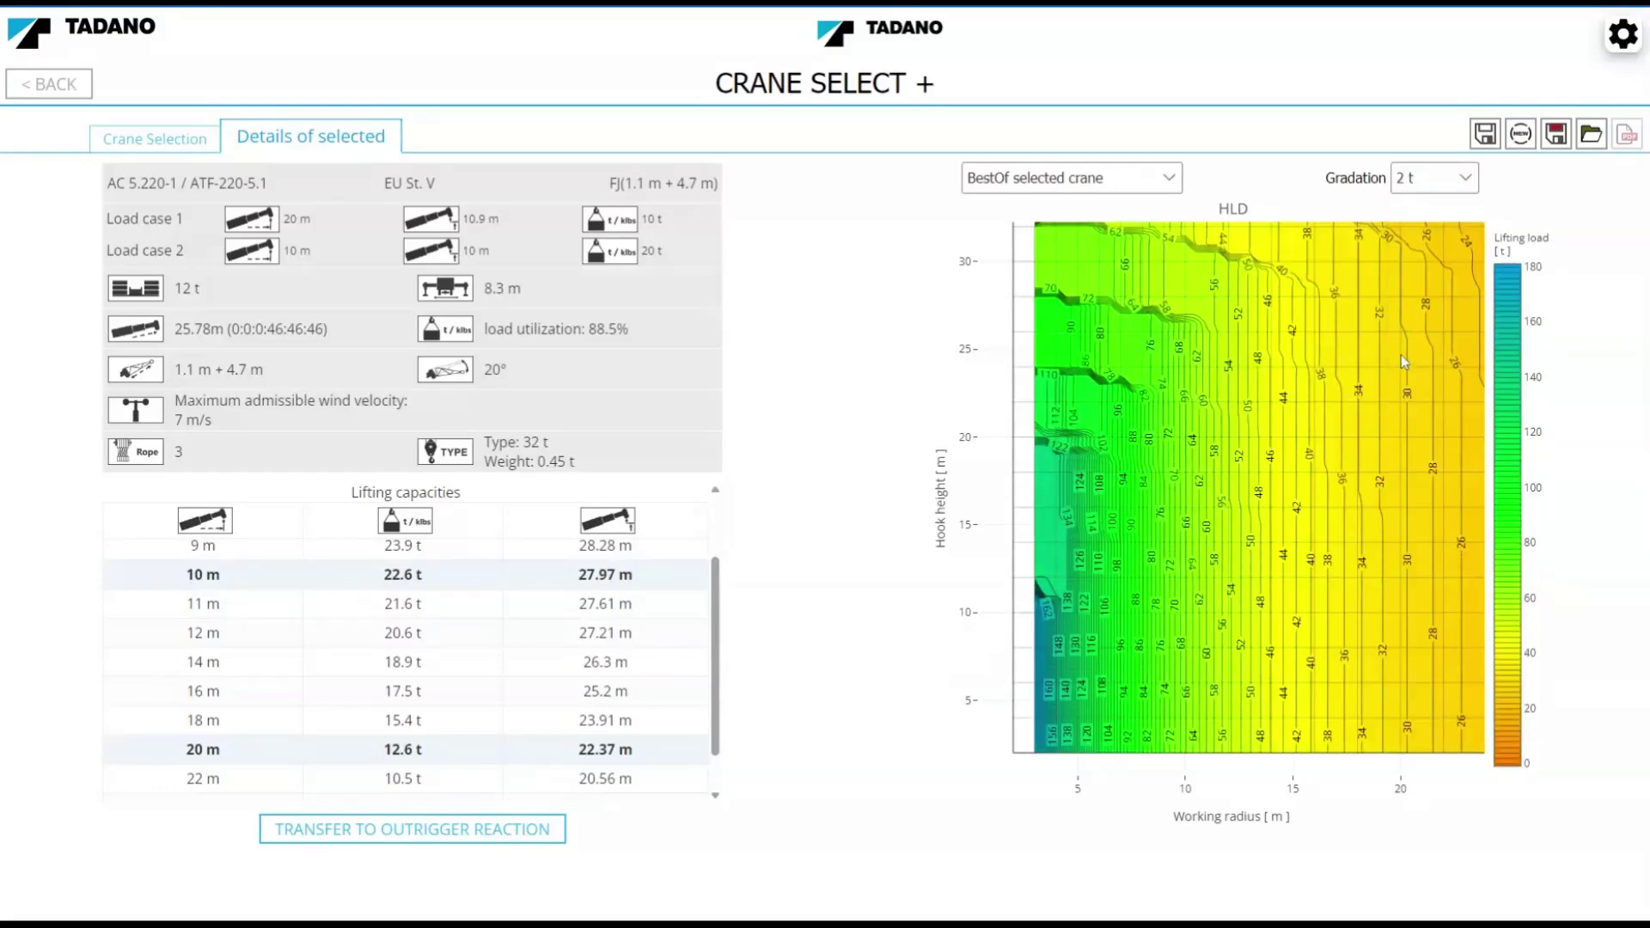
{"action": "left_click", "coordinate": [1467, 179]}
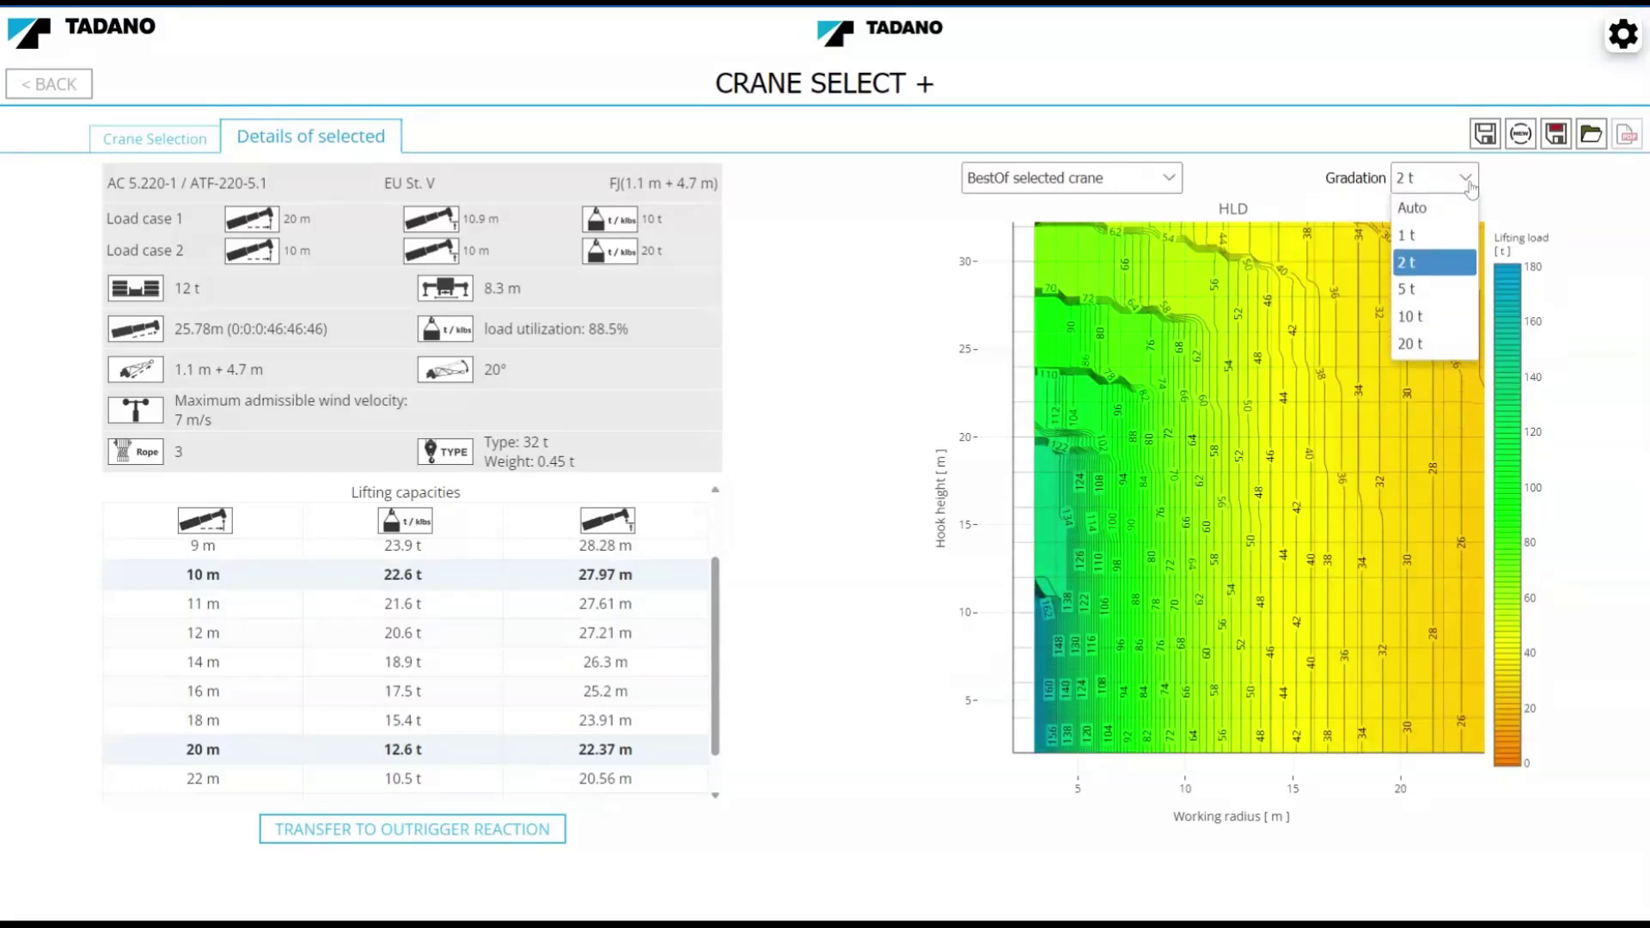
{"action": "left_click", "coordinate": [1428, 319]}
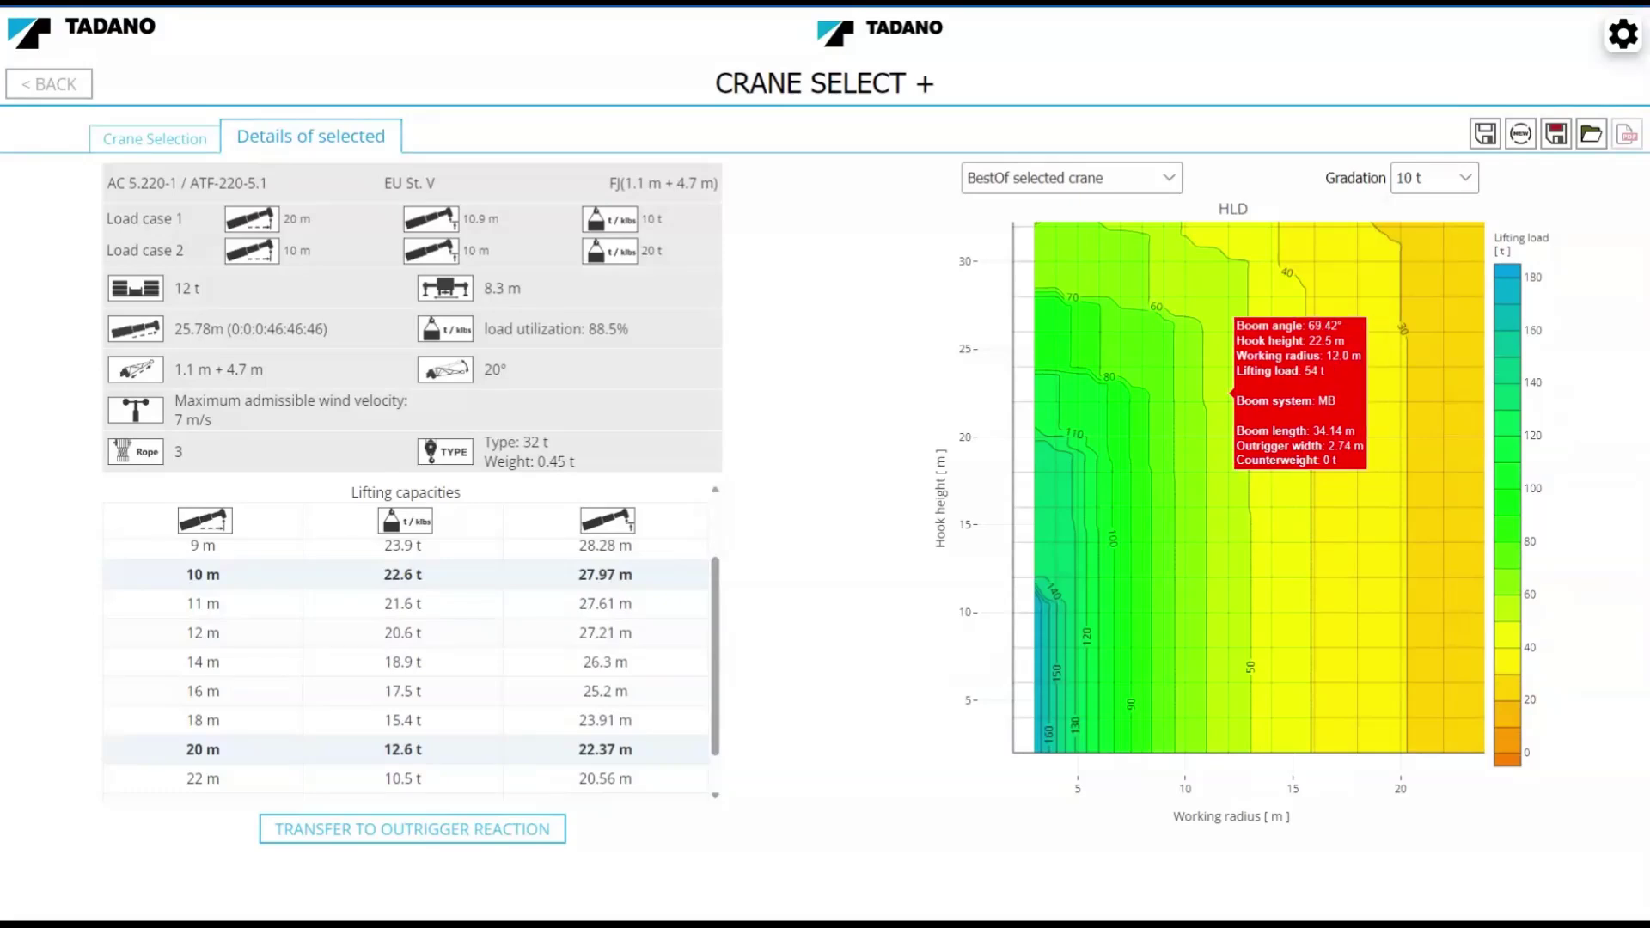
{"action": "double_click", "coordinate": [1227, 390]}
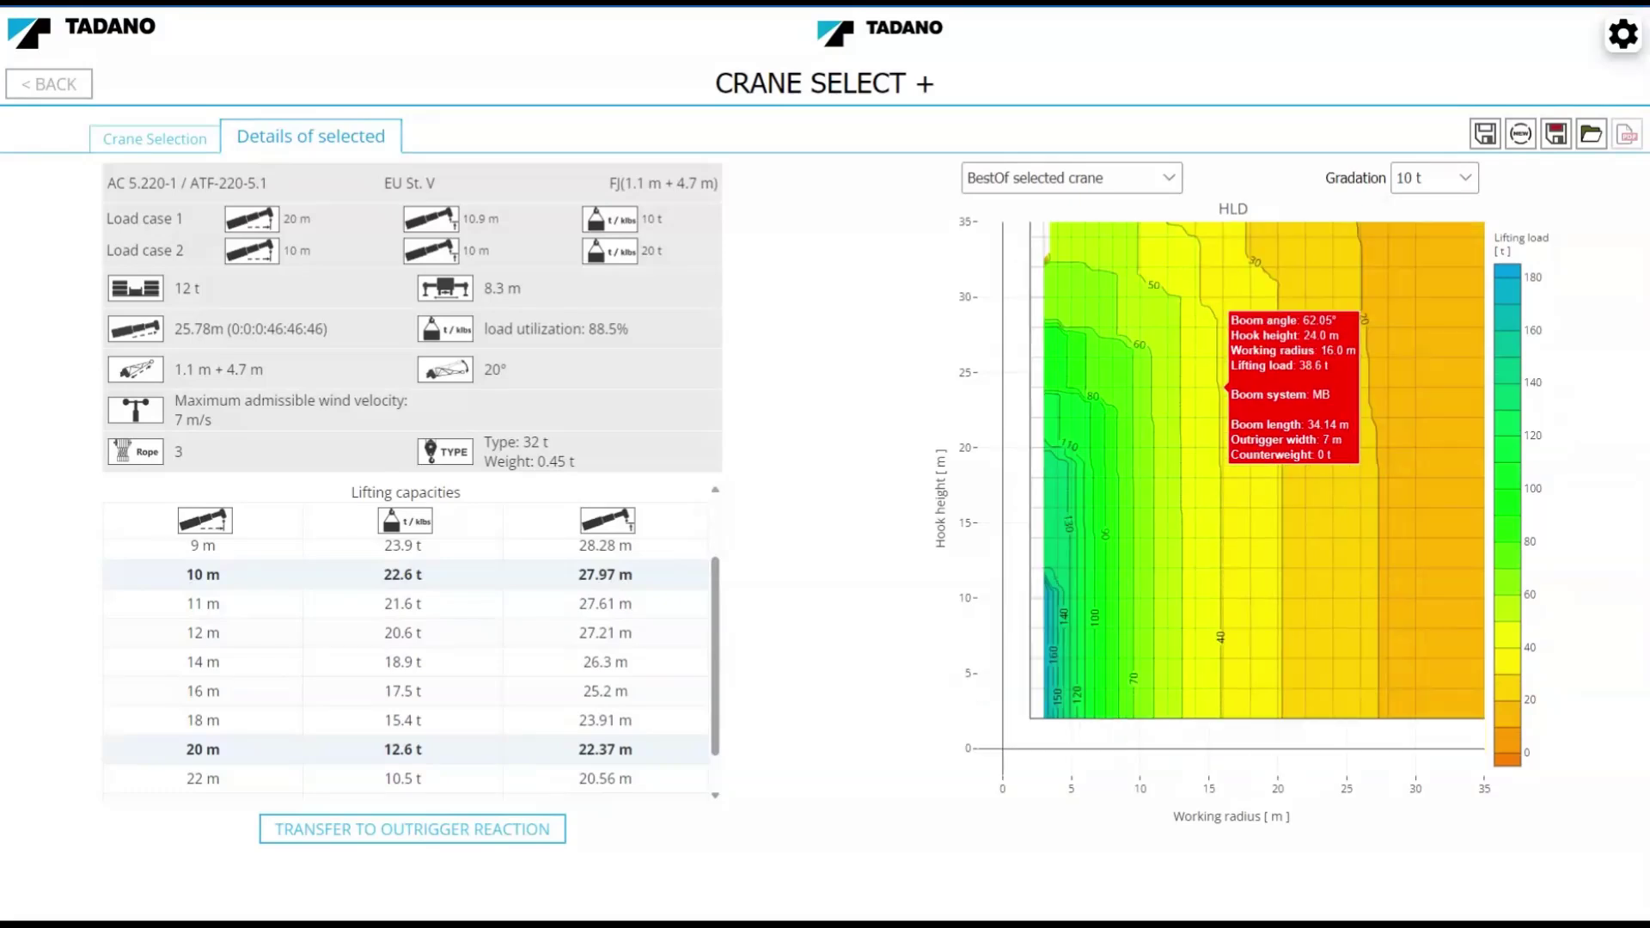
{"action": "double_click", "coordinate": [1227, 391]}
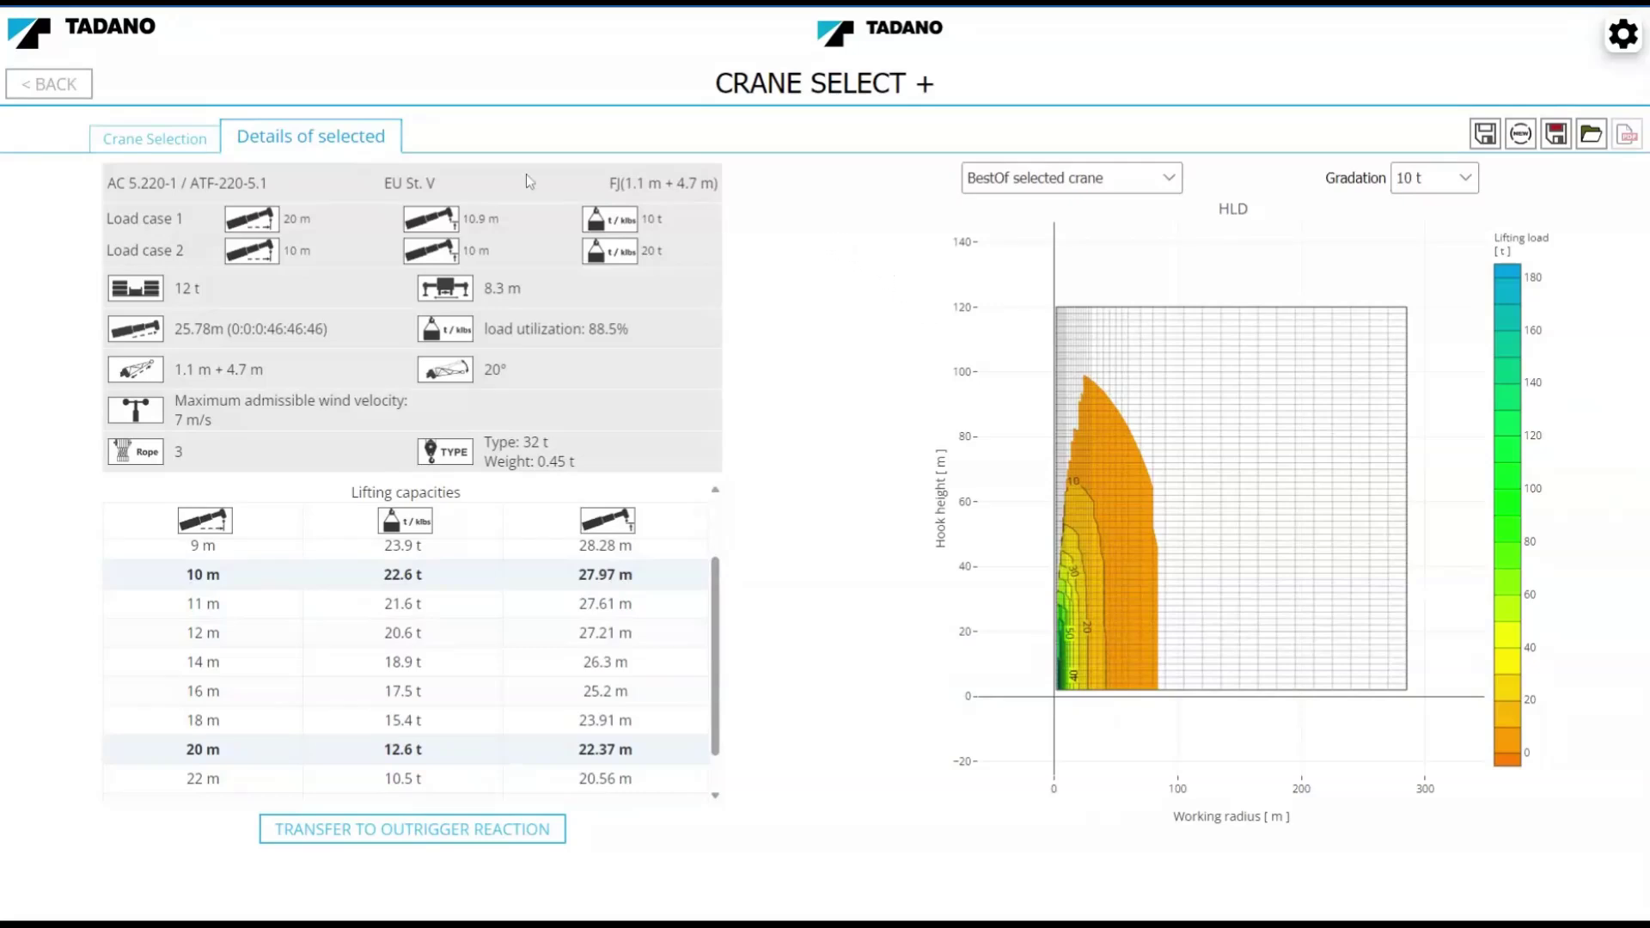
Open the details of configuration 6 with the 25.78 m boom from the AC 5.220-1 / ATF-220-5.1 results, and leave Crane Select +
{"action": "left_click", "coordinate": [153, 142]}
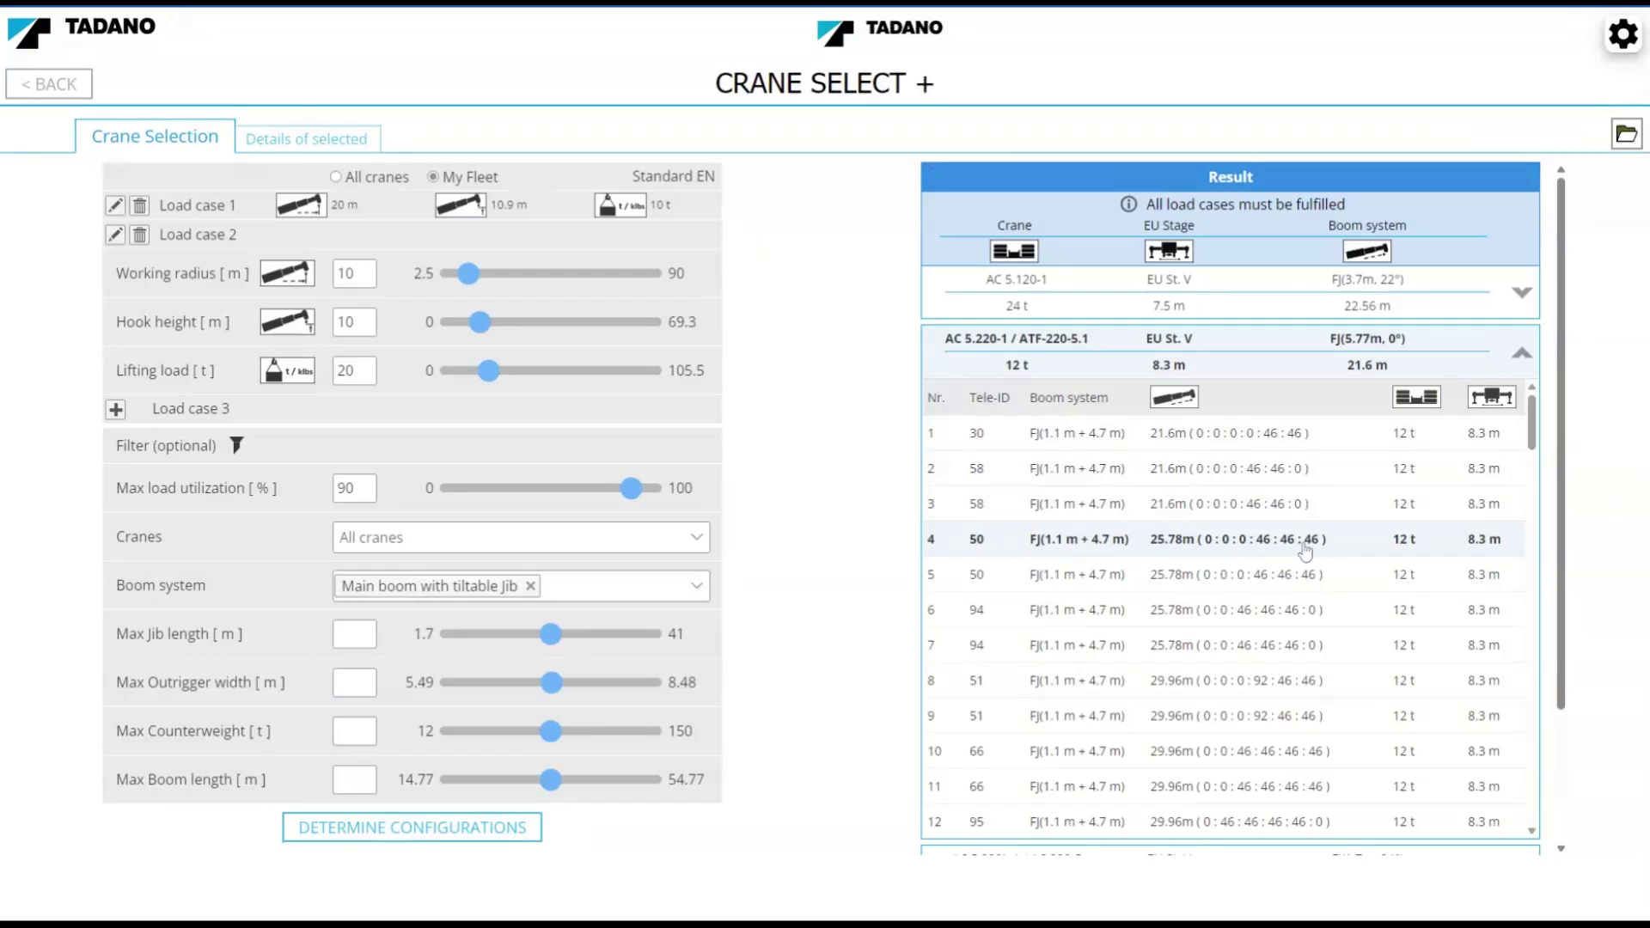
{"action": "double_click", "coordinate": [1242, 615]}
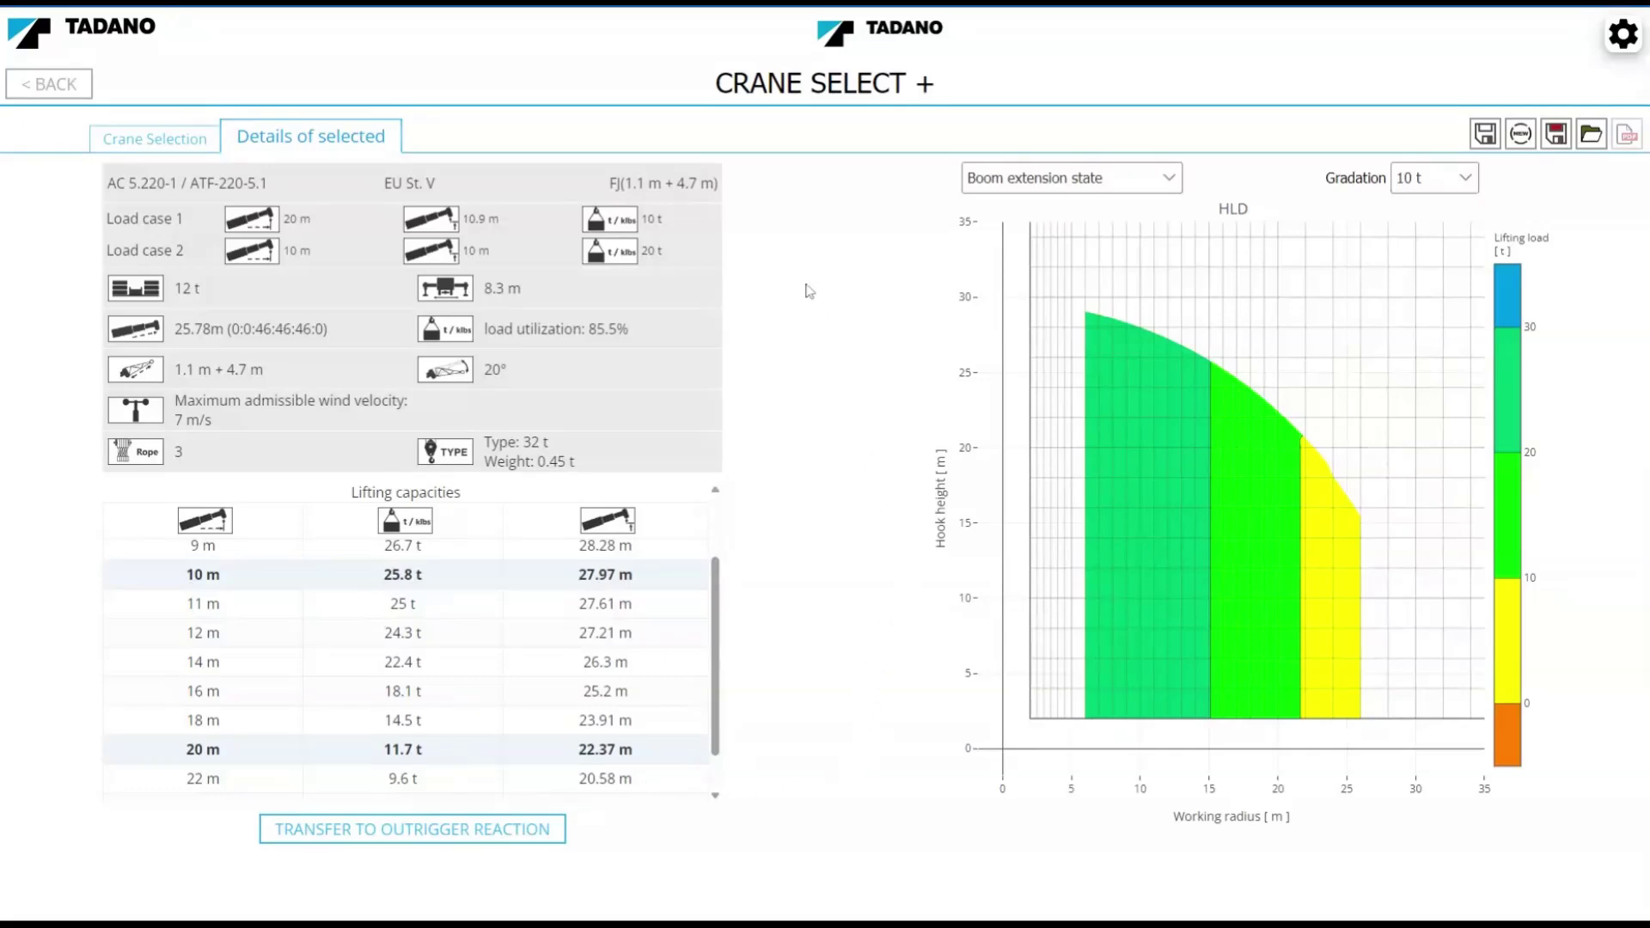
{"action": "left_click", "coordinate": [60, 84]}
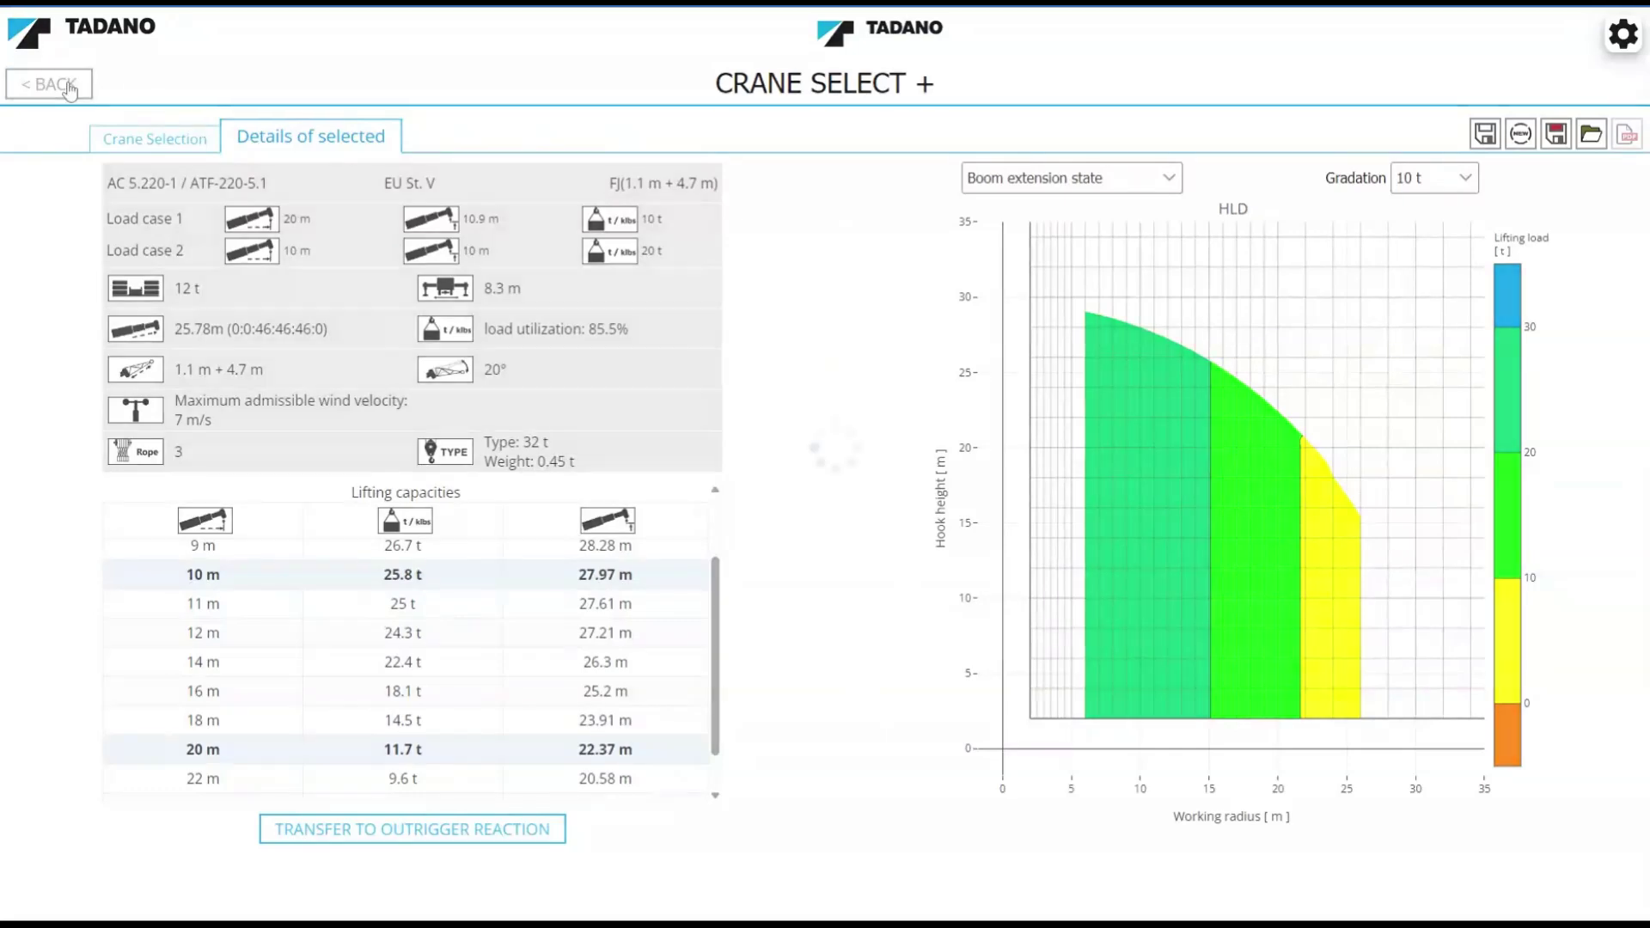